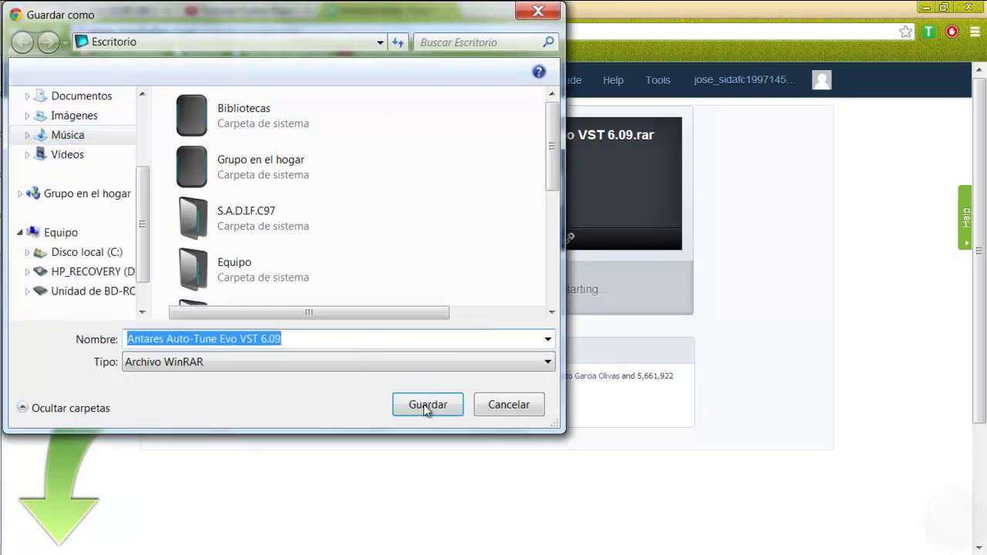
Save the Antares Auto-Tune Evo VST 6.09 archive to Escritorio, then locate the FL Studio 10 folder on the desktop
left_click(425, 406)
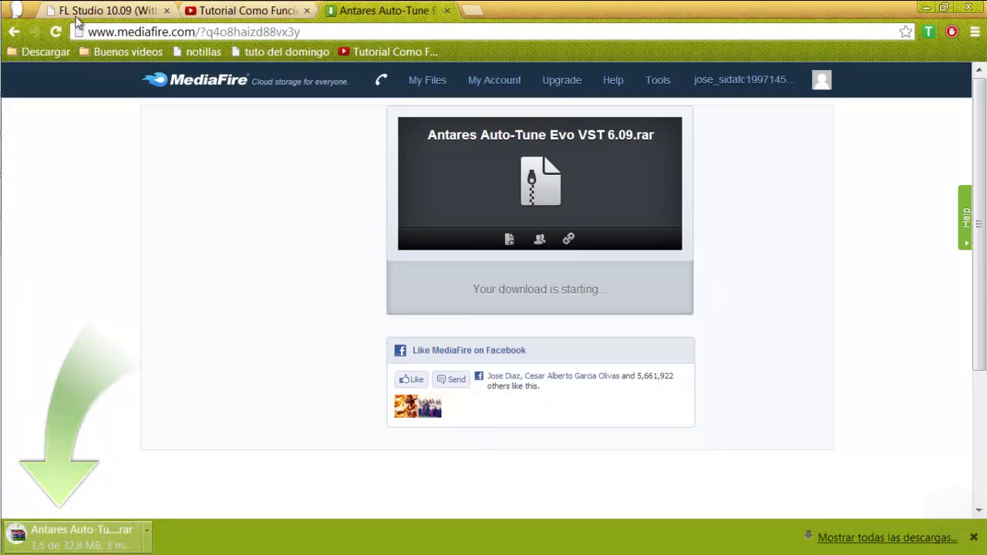
left_click(926, 7)
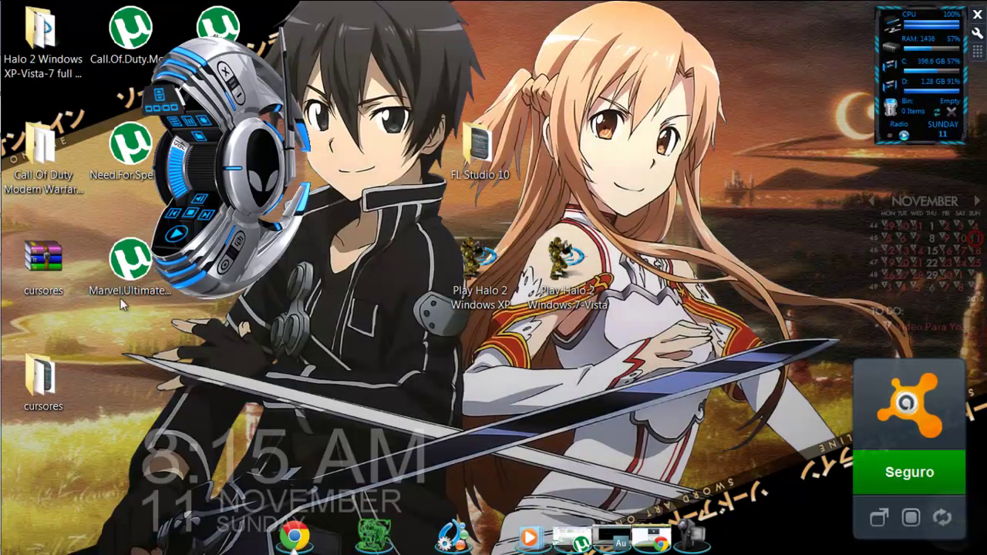
left_click_drag(479, 151, 474, 132)
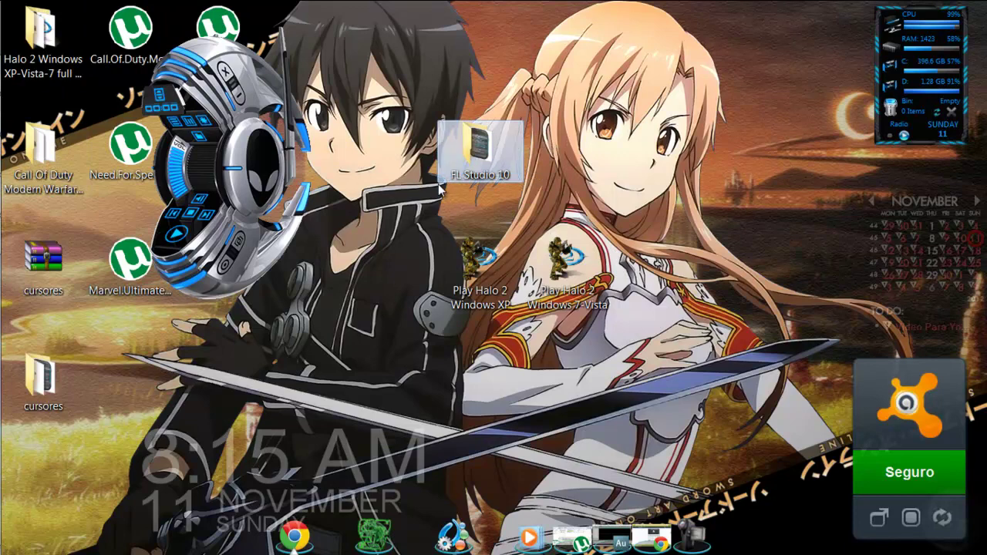
mouse_move(478, 154)
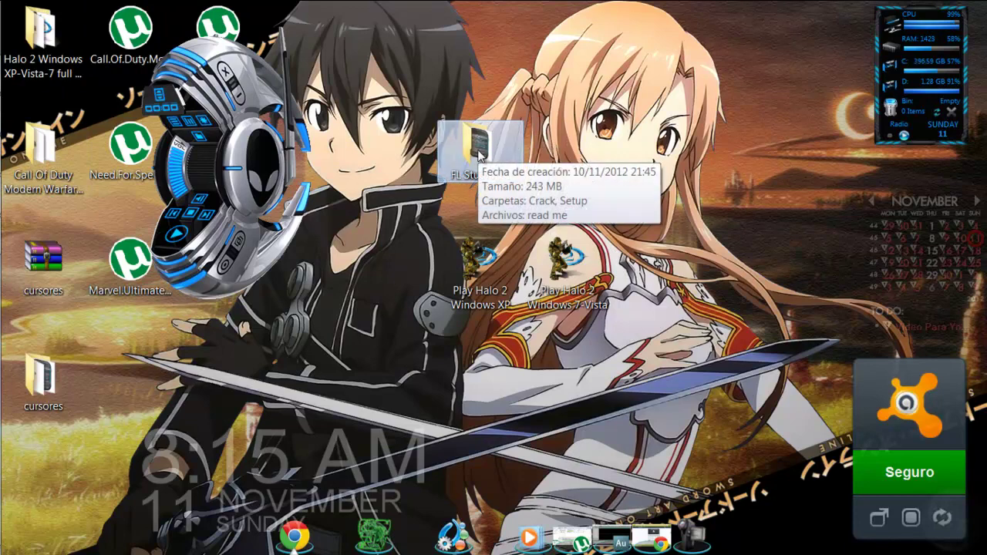
Return to Chrome and look over the YouTube tutorial page on how FL Studio works, then minimize the browser
mouse_move(2, 232)
left_click(12, 212)
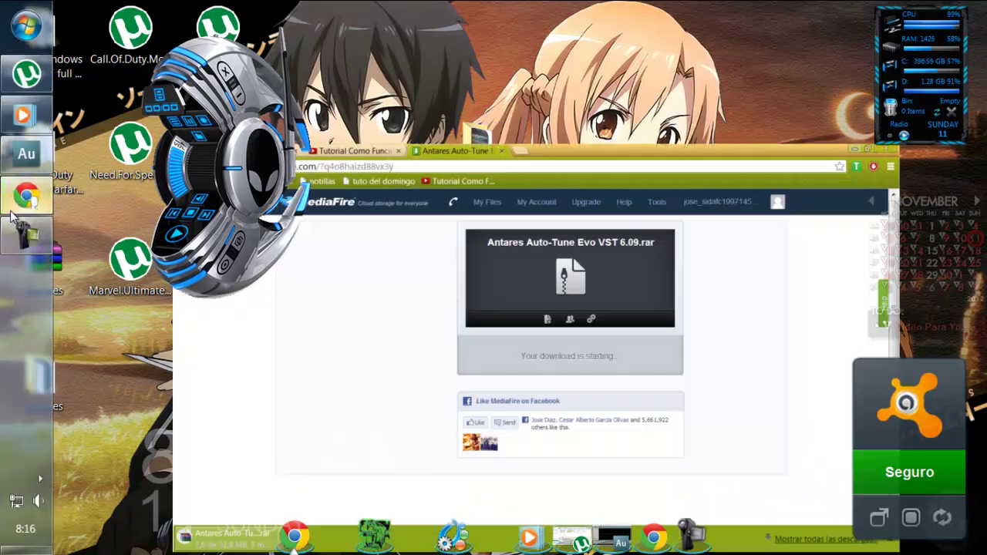
left_click(261, 9)
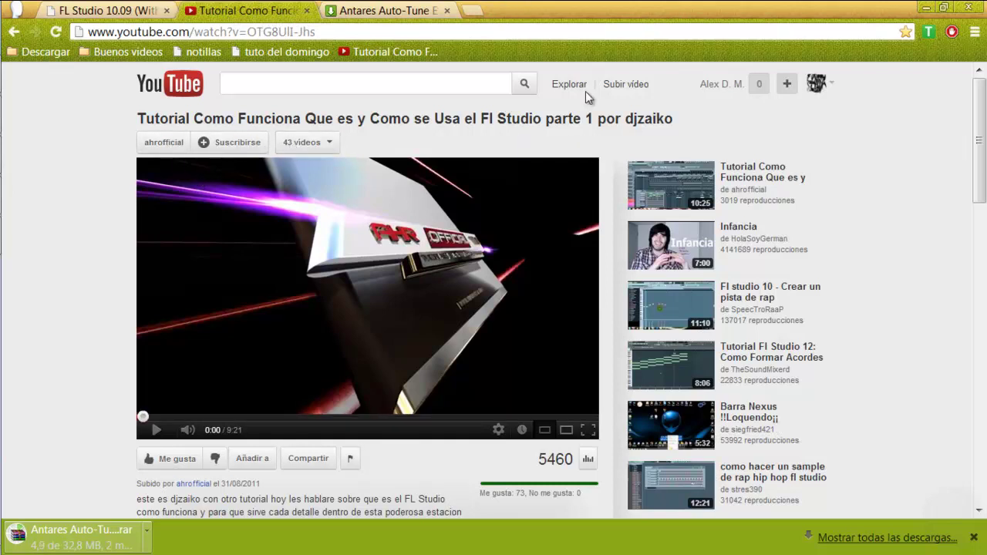
scroll(321, 236, "down", 1)
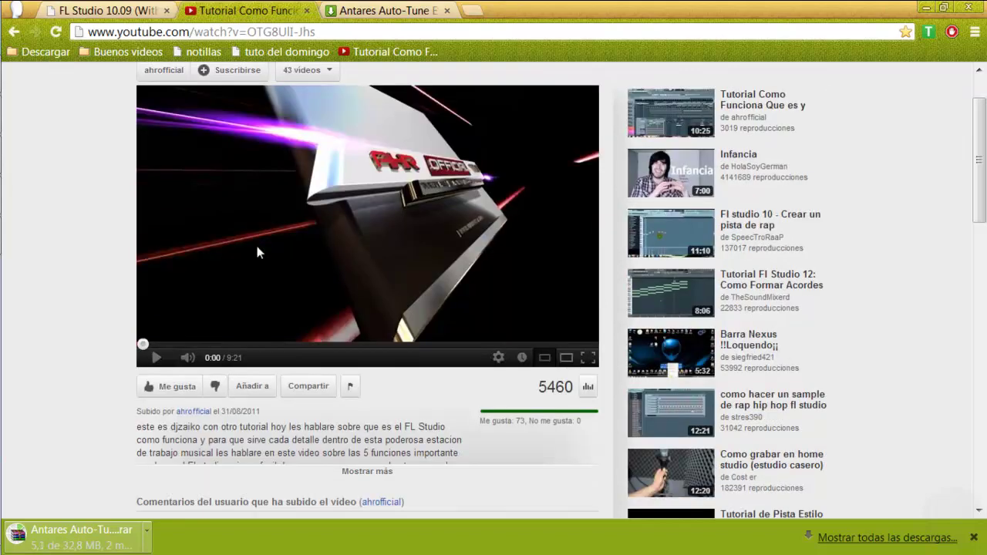
scroll(321, 237, "down", 1)
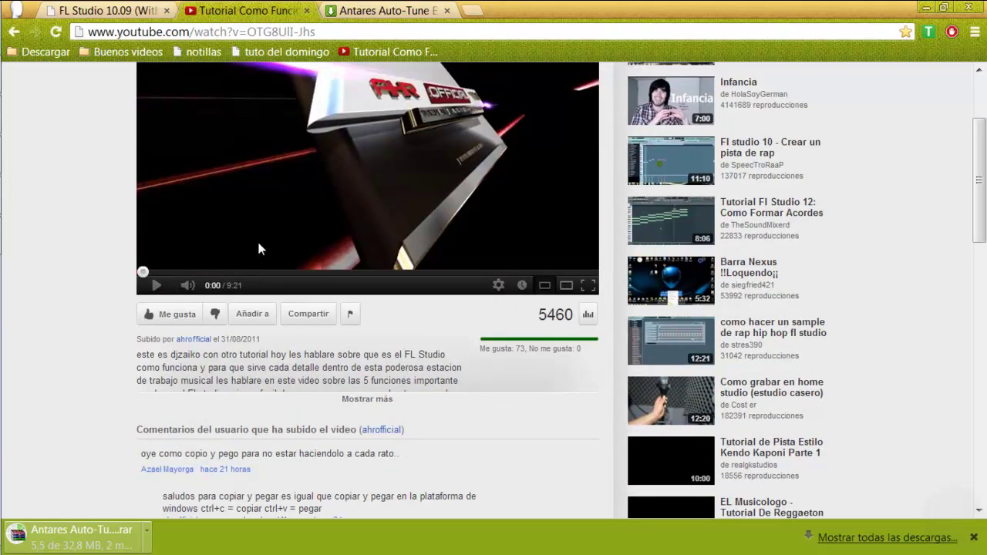
left_click(15, 194)
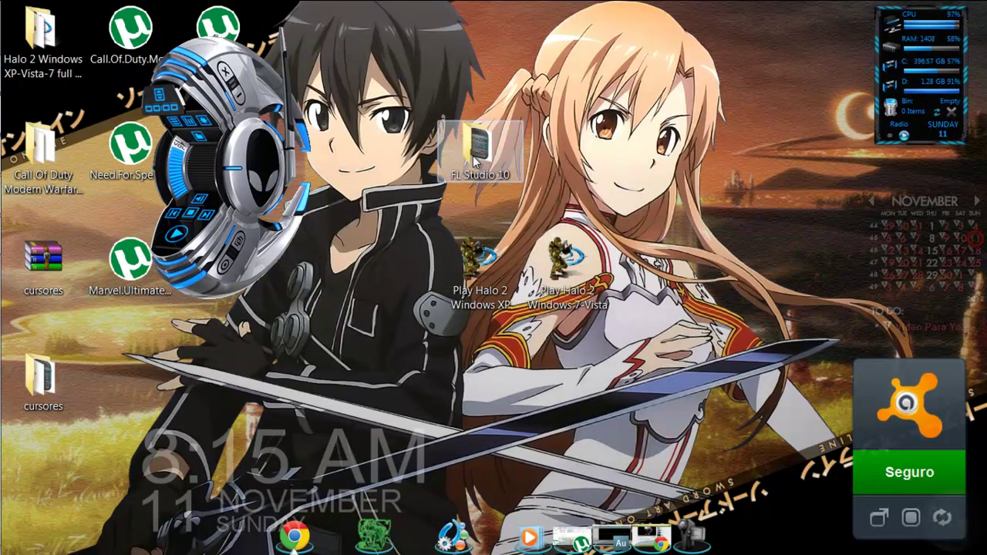
Run the flstudio installer from the Setup subfolder of the desktop's FL Studio 10 folder and allow it to make changes
double_click(473, 156)
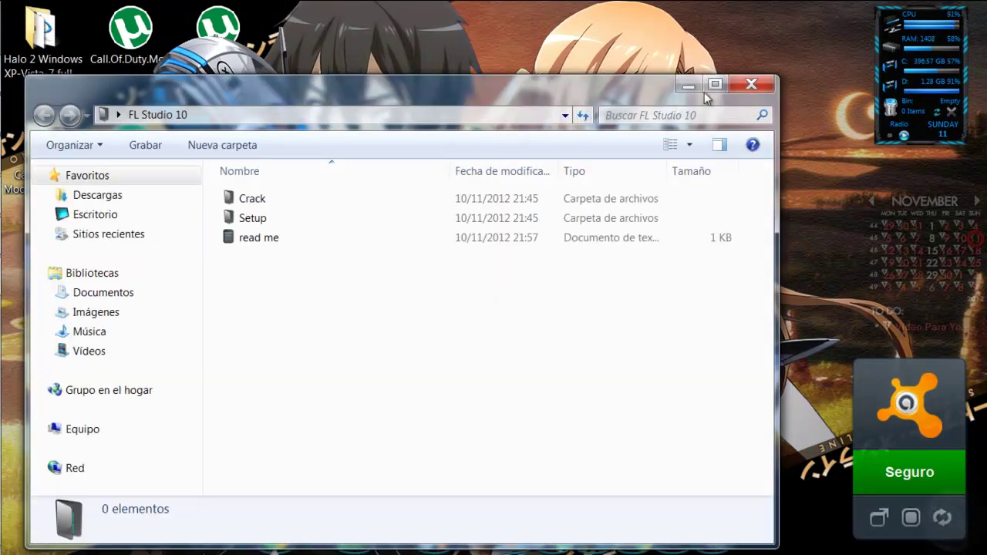
double_click(278, 219)
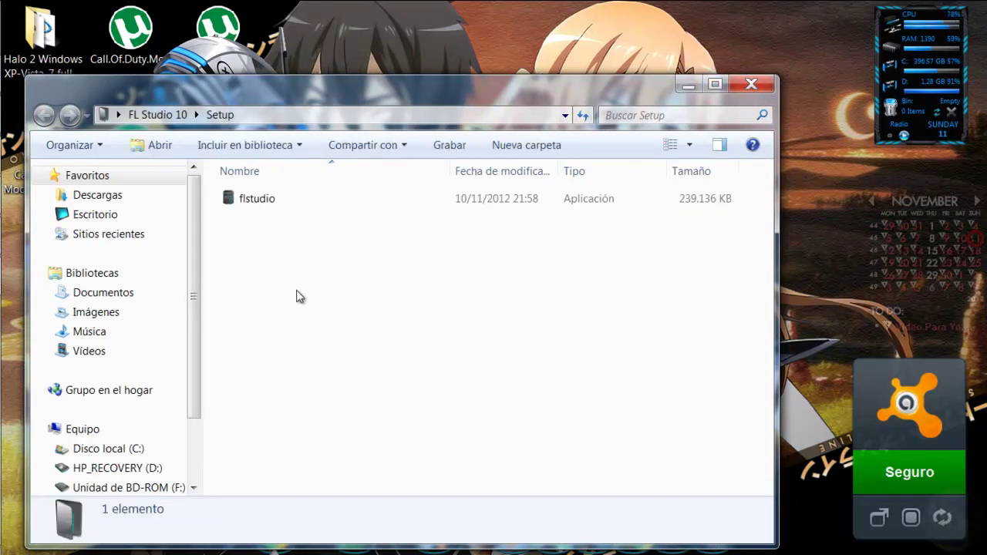
double_click(265, 198)
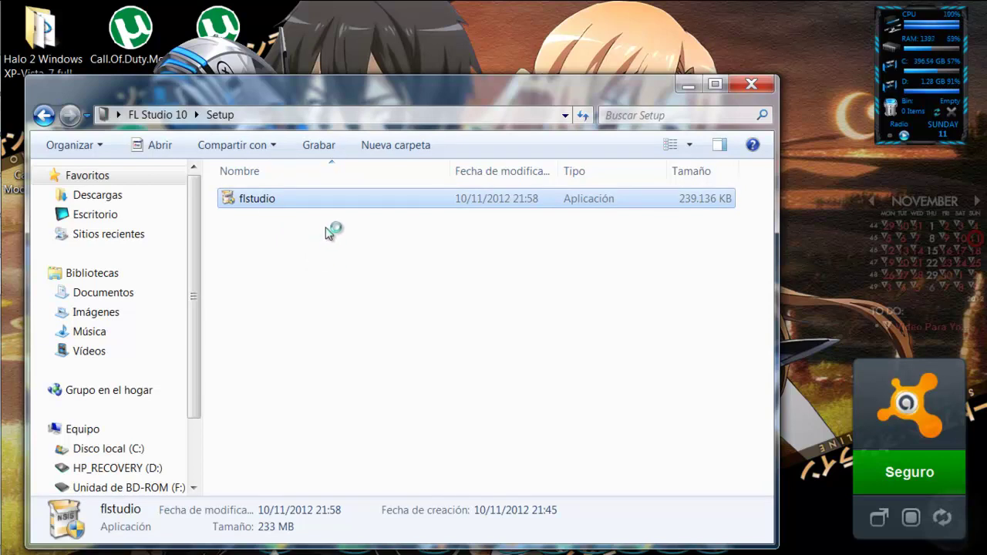
left_click_drag(383, 210, 435, 131)
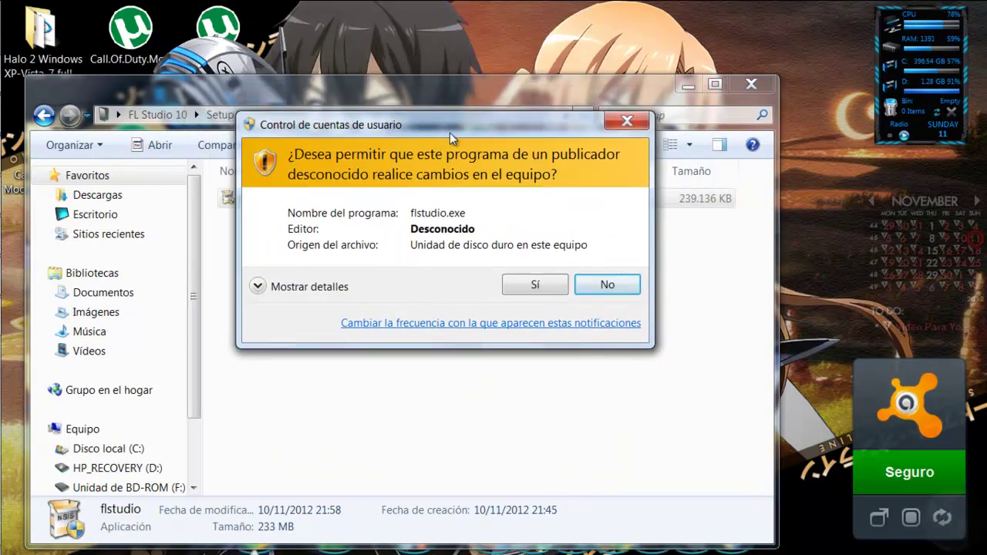
left_click(532, 286)
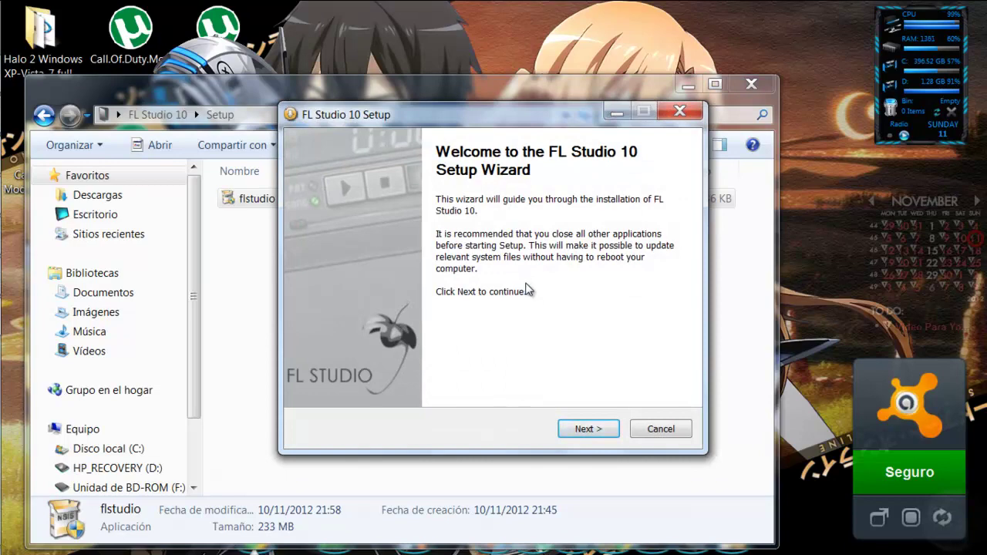
Accept the FL Studio 10 licence and keep the destination folders C:\Program Files\Image-Line\FL Studio 10 and C:\Program Files\VstPlugins\
left_click(594, 430)
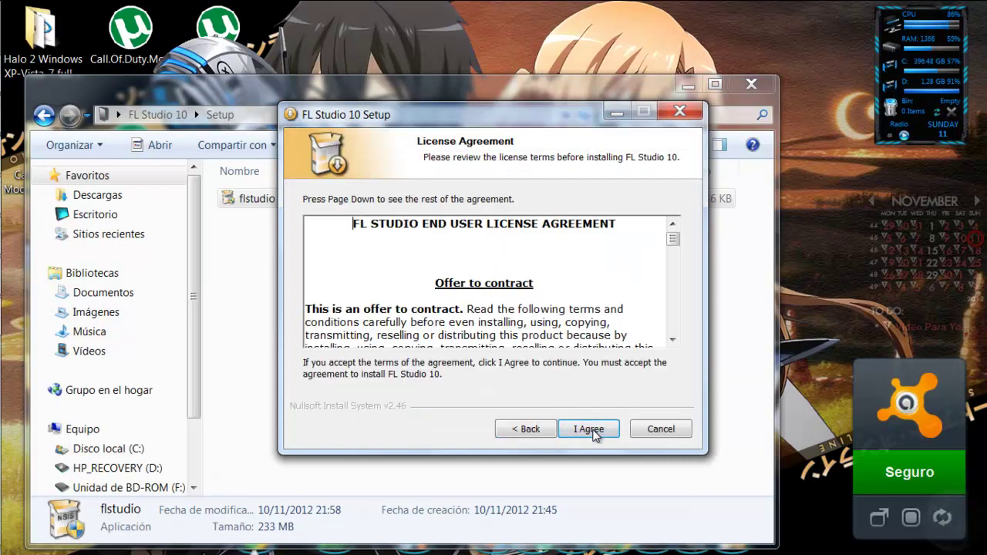
scroll(474, 239, "down", 6)
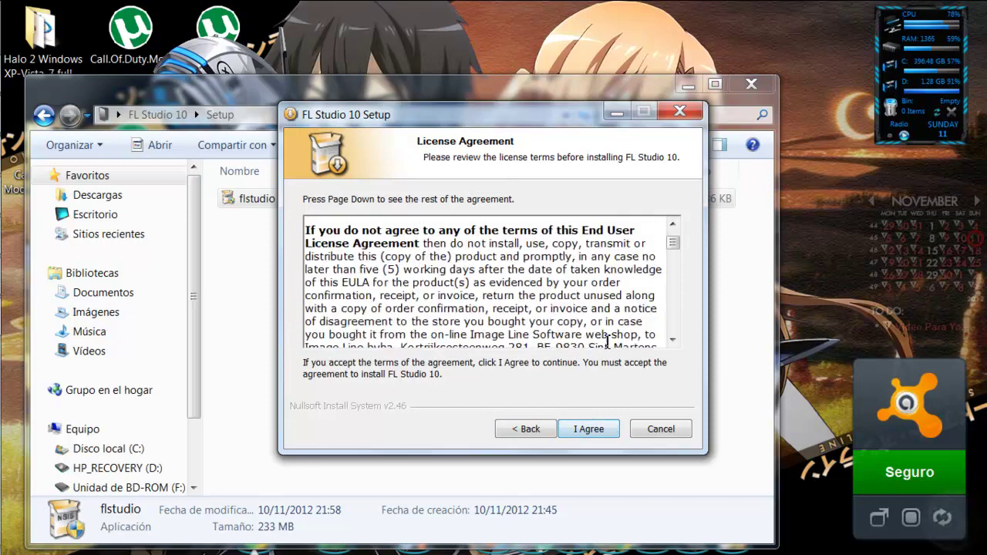
scroll(463, 293, "down", 5)
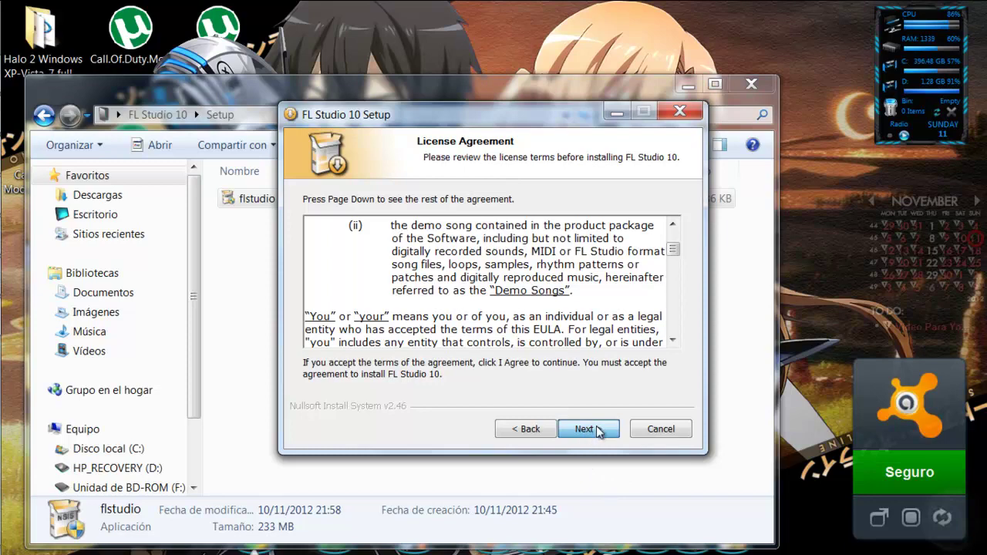
left_click(596, 432)
left_click(596, 432)
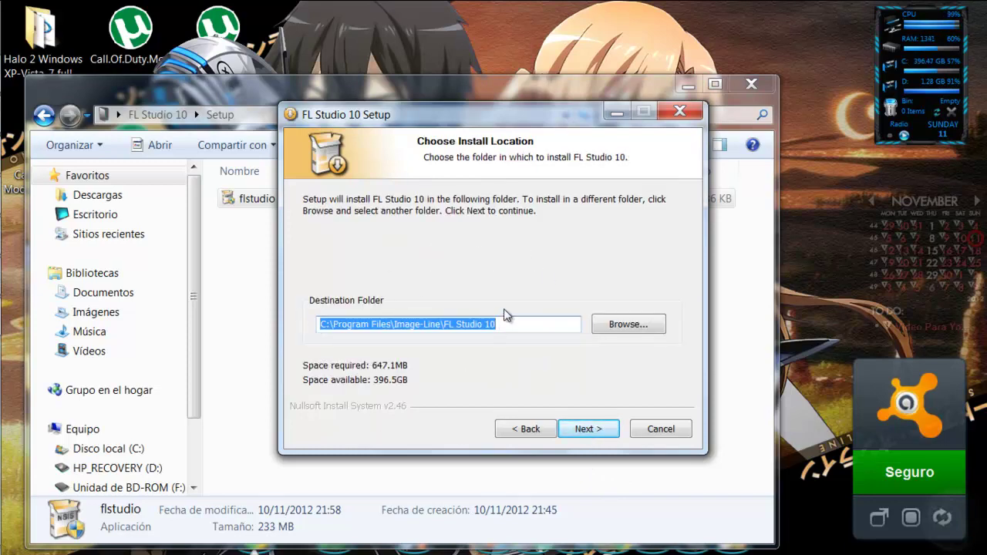
left_click(595, 432)
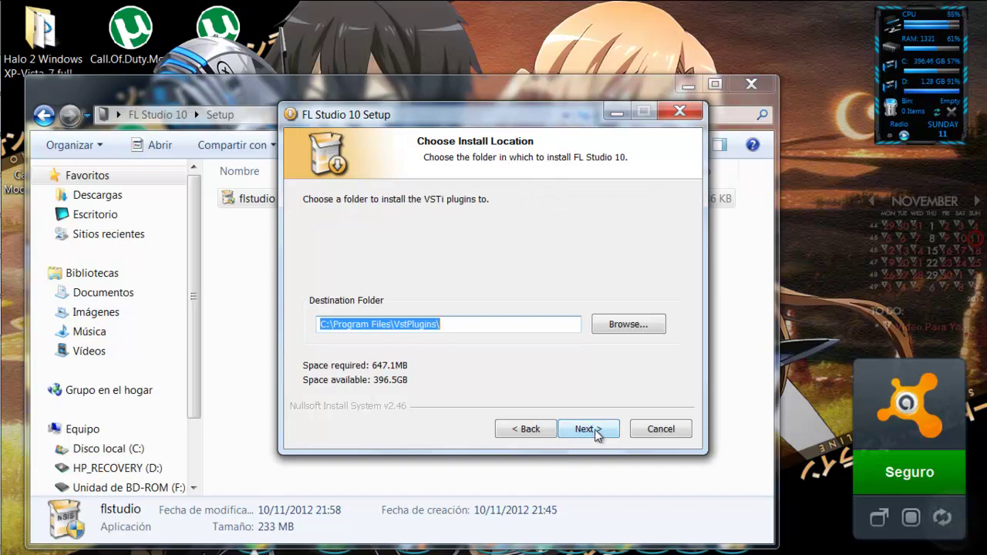
left_click(596, 432)
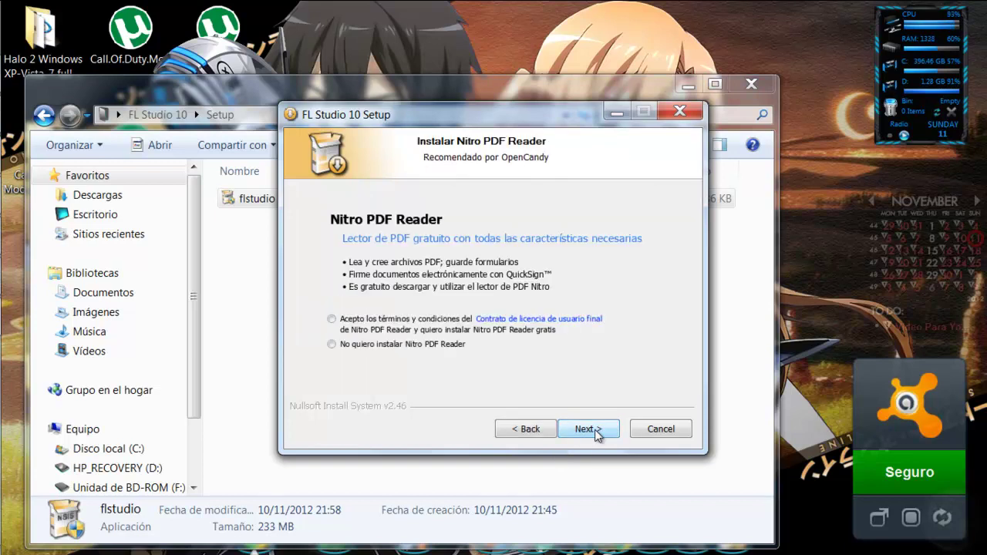
Decline the Nitro PDF Reader offer and start the FL Studio 10 installation
left_click(595, 432)
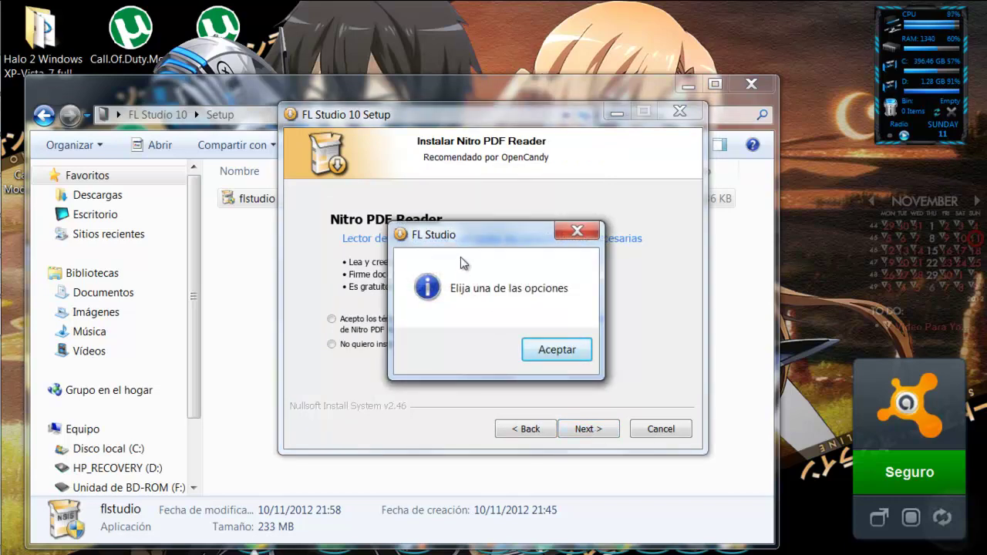
left_click(540, 348)
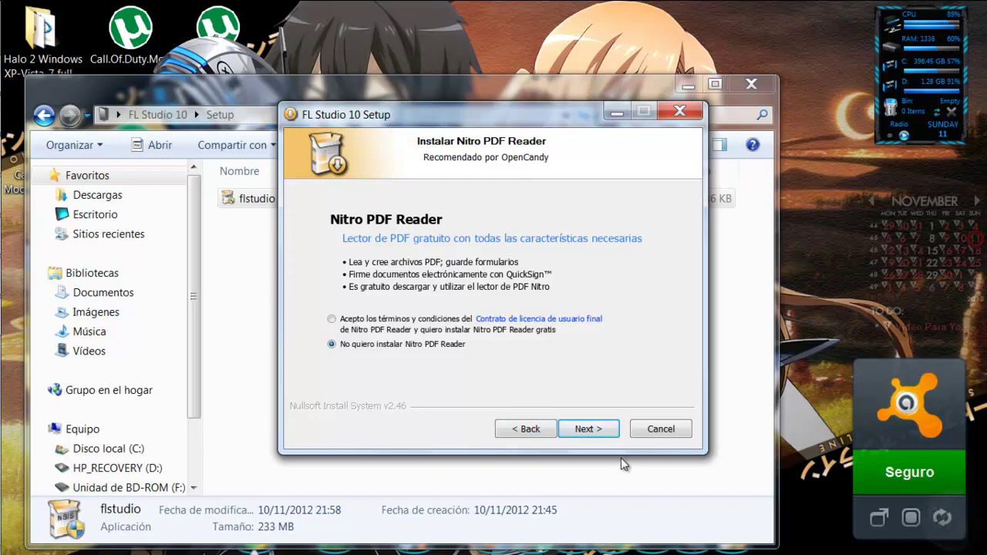
left_click(600, 428)
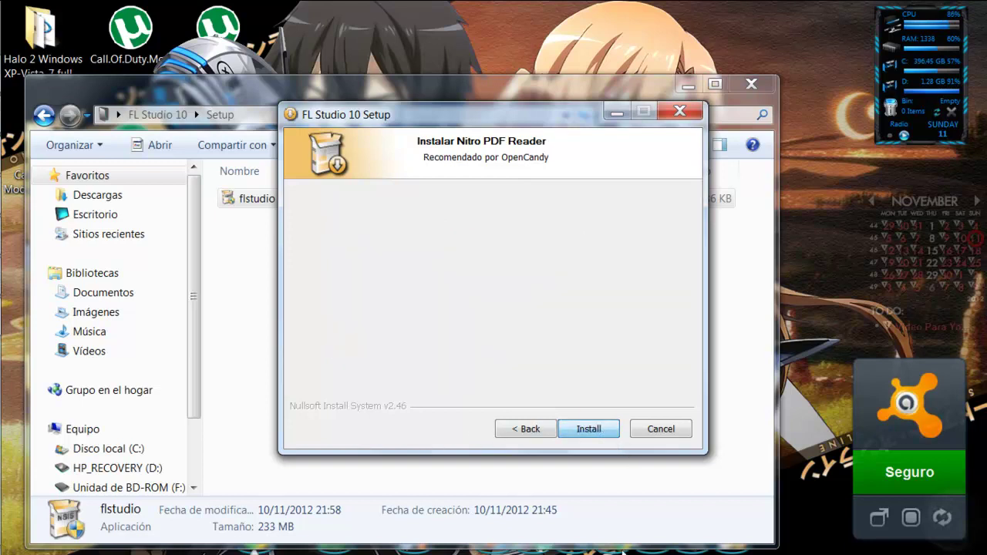
left_click(588, 429)
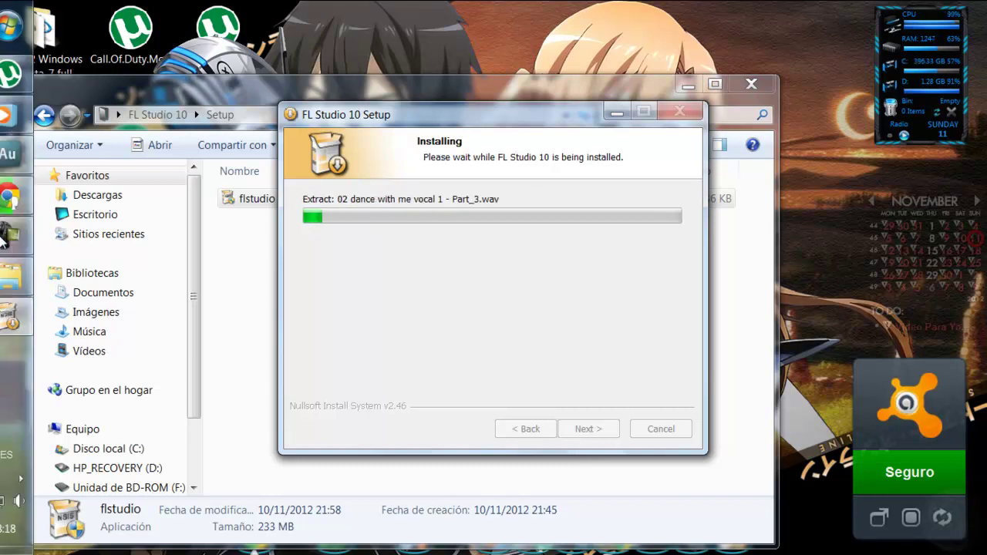
mouse_move(9, 244)
left_click(206, 273)
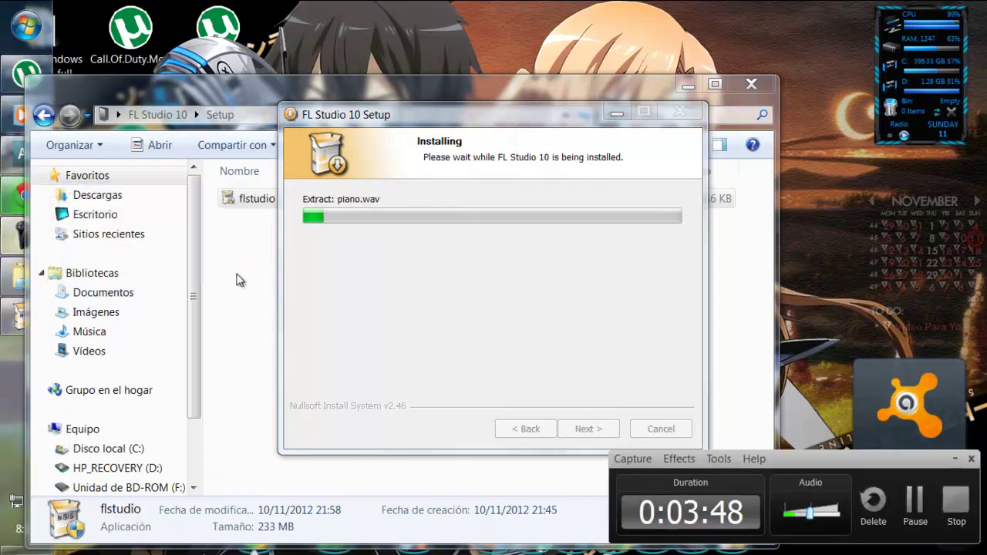
left_click(915, 501)
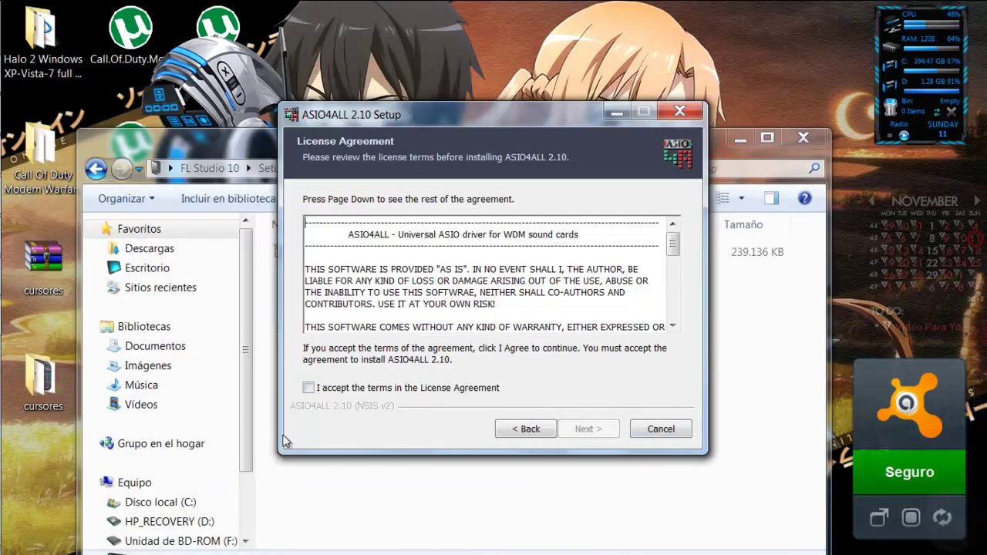
Accept the ASIO4ALL 2.10 licence terms and install the driver with its default components, then close its setup
left_click(308, 388)
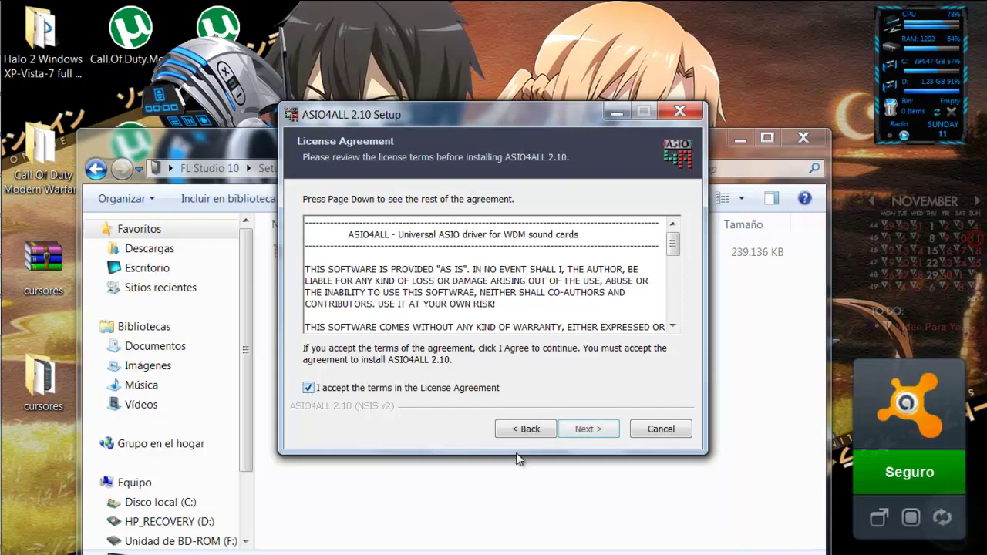
left_click(590, 430)
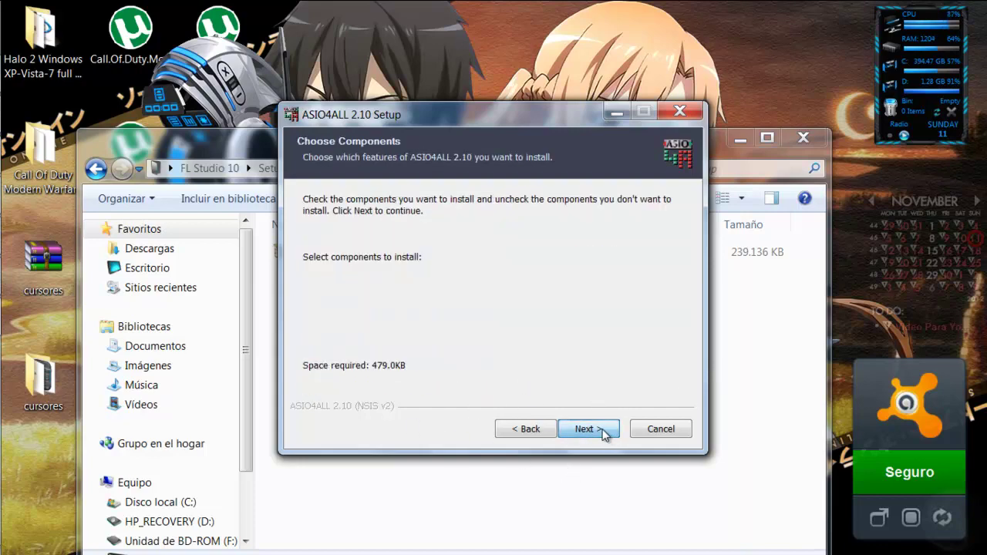
left_click(594, 430)
left_click(597, 436)
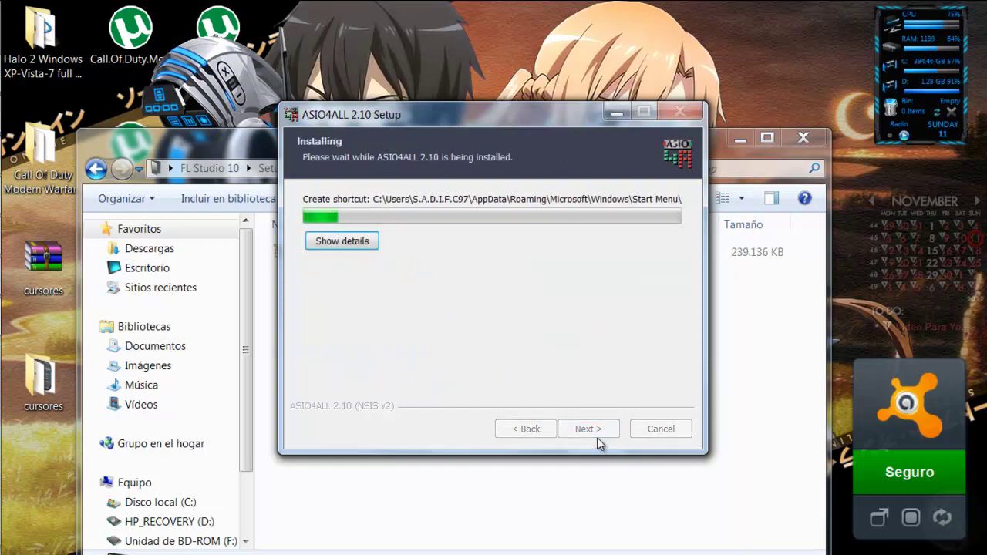
left_click(590, 429)
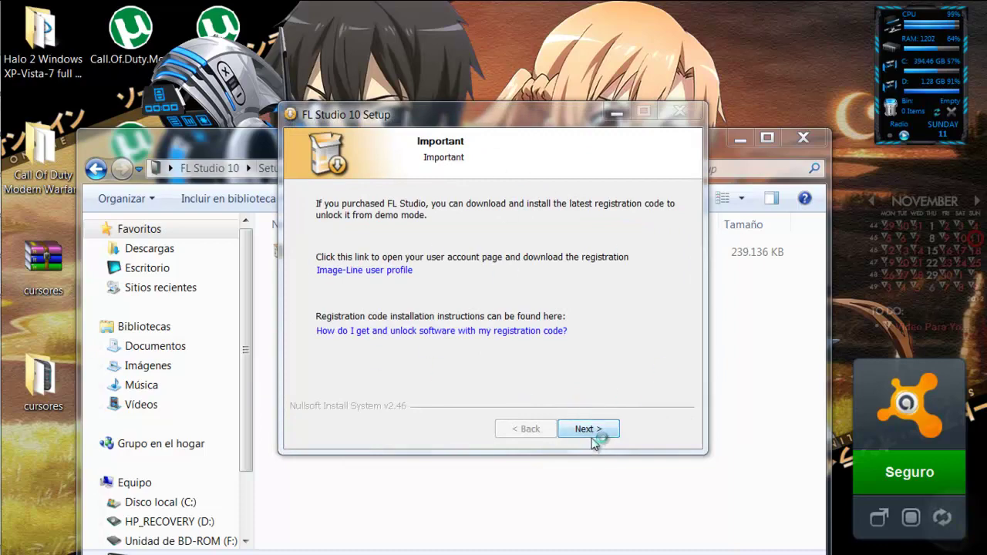
Finish the FL Studio 10 setup with Run FL Studio 10 enabled and dismiss the startup song information and demo notice
left_click(592, 431)
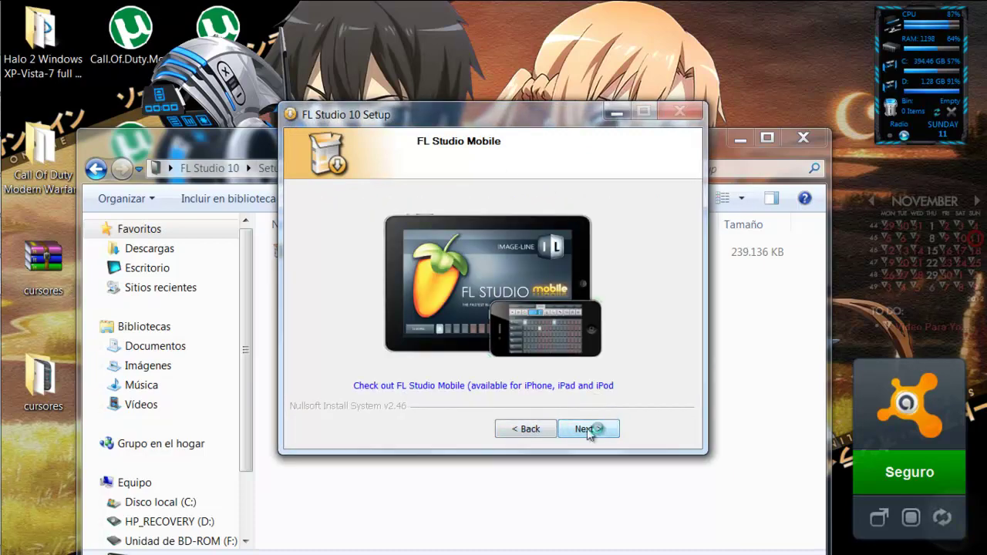
left_click(590, 430)
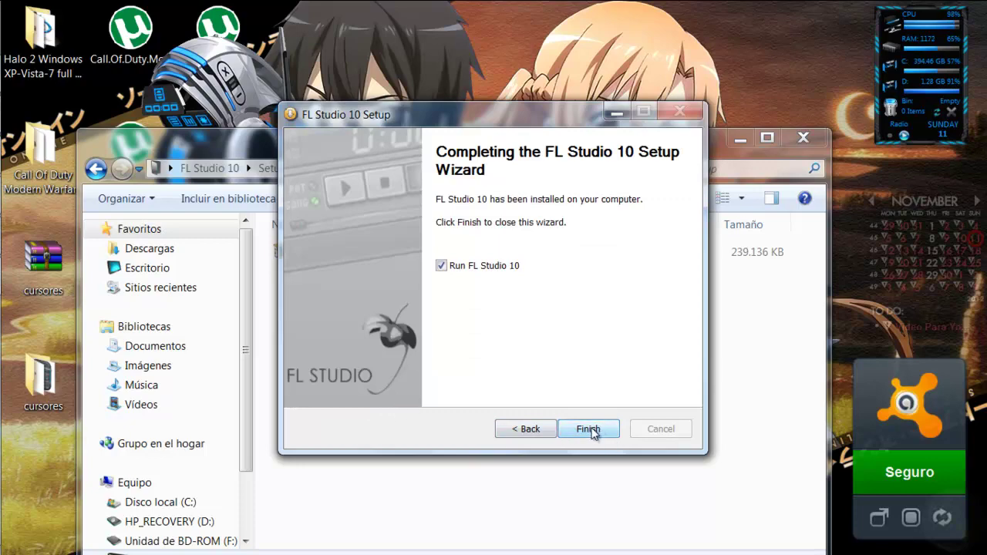
left_click(591, 430)
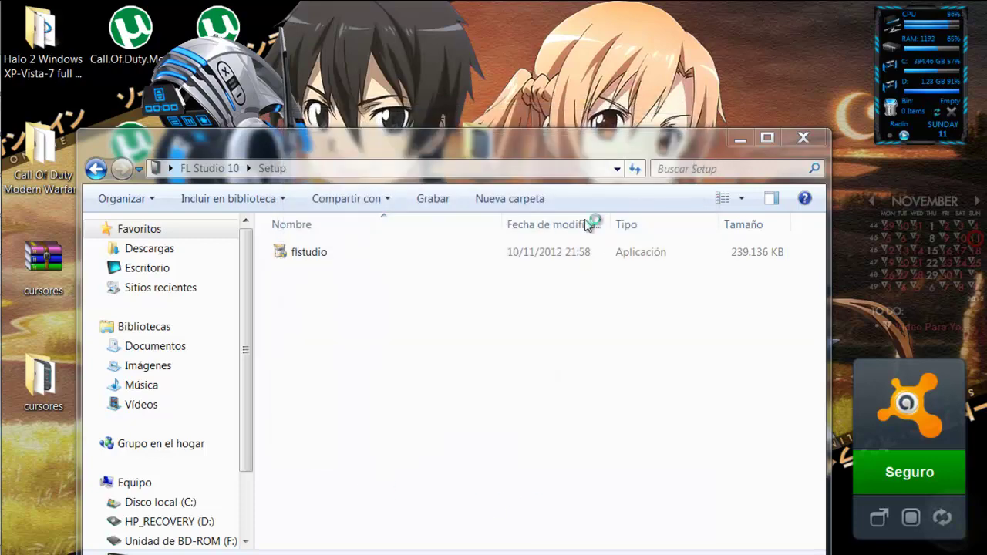
left_click_drag(392, 148, 445, 100)
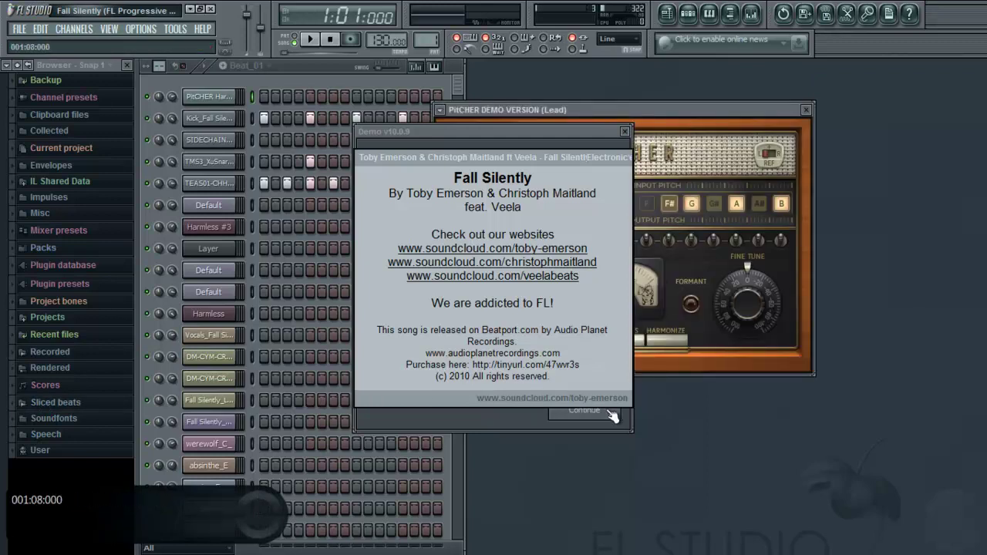
left_click(604, 415)
left_click(603, 413)
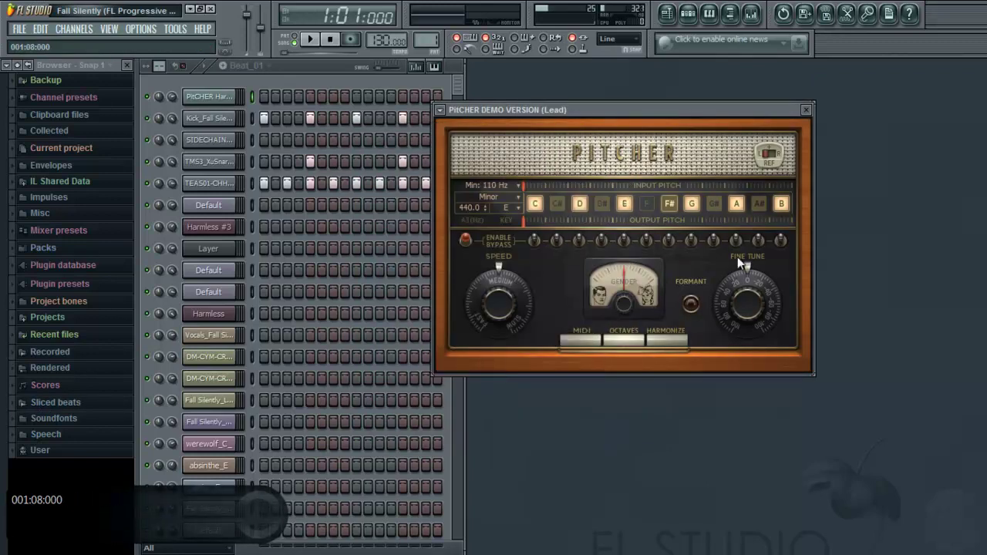
Close the PitCHER plugin and exit FL Studio 10, dismissing the FL Studio editions page
left_click(806, 111)
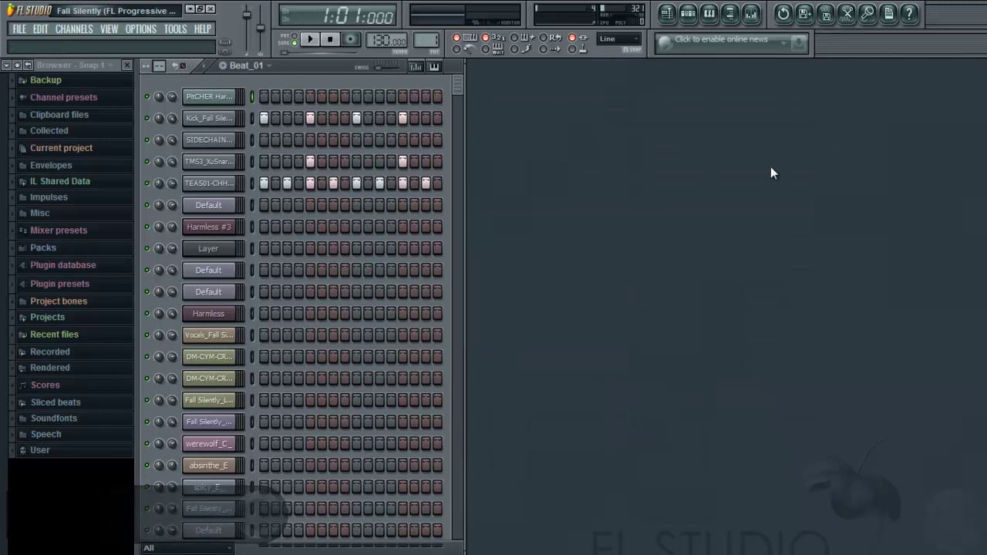
key("super")
right_click(18, 281)
left_click(81, 278)
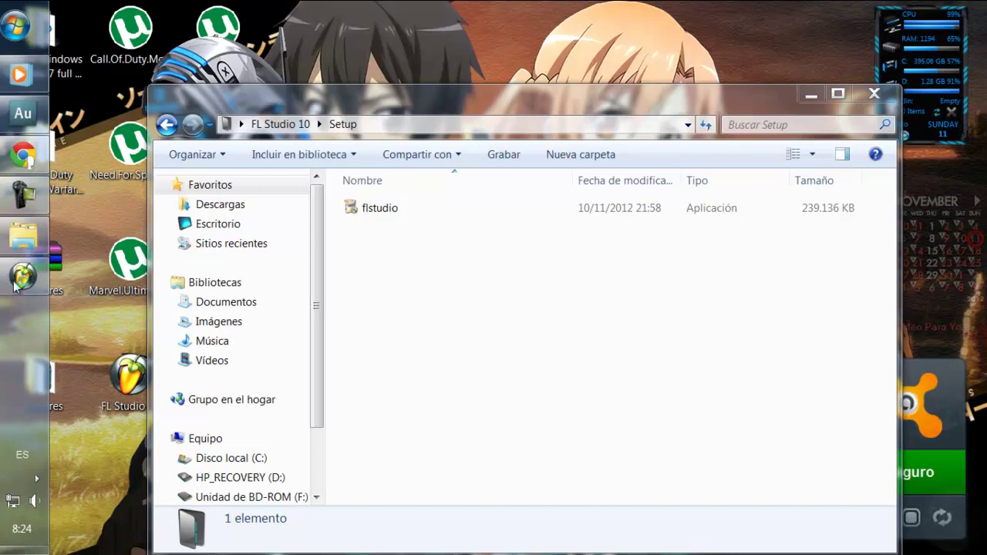
double_click(382, 208)
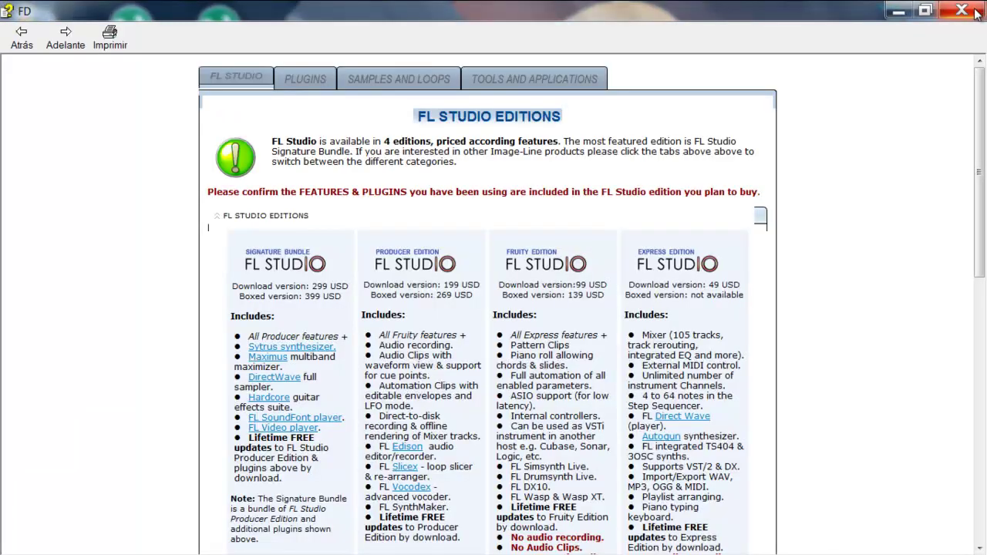
left_click(975, 11)
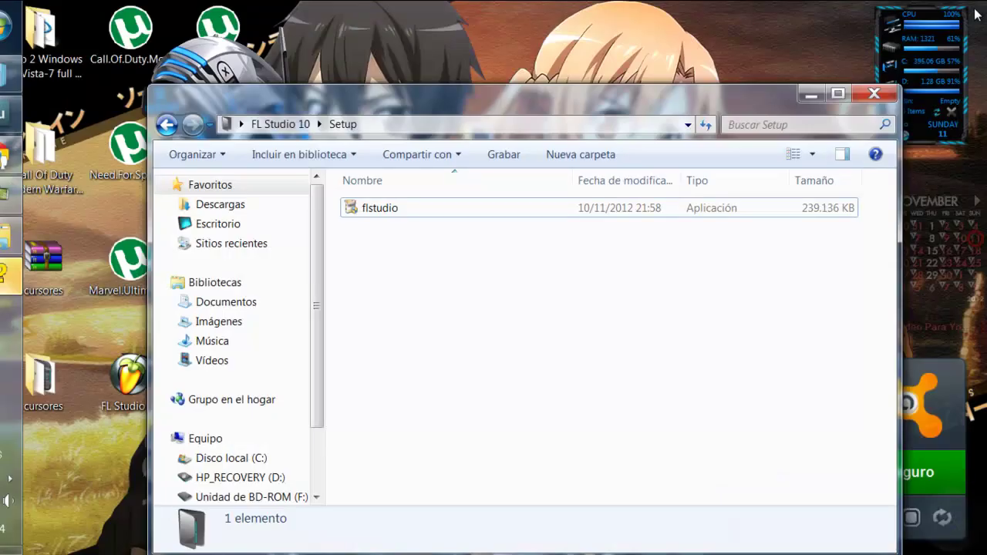
Go to the Crack folder inside FL Studio 10 and run FL.Studios.10.Crack.Full
left_click(167, 124)
left_click(391, 209)
double_click(391, 209)
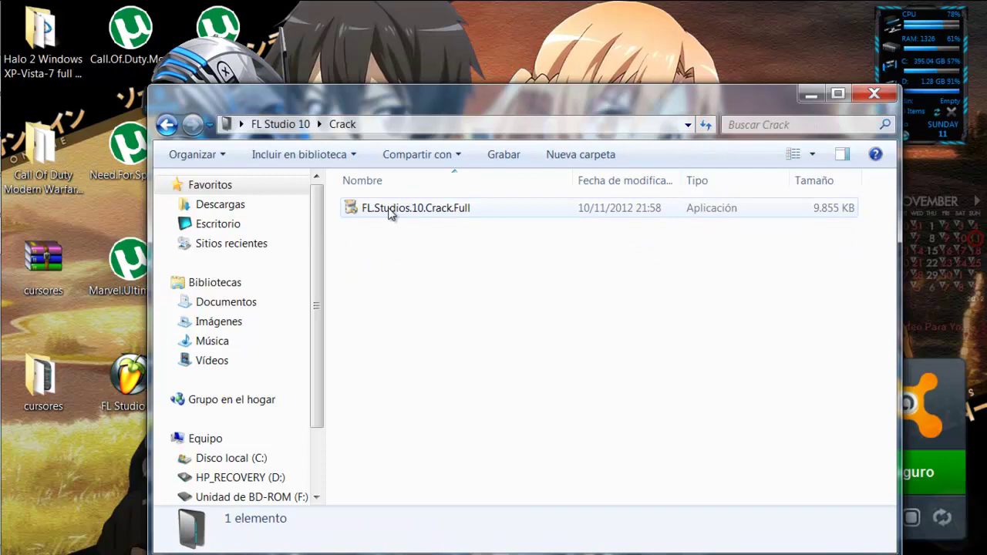
left_click(391, 209)
mouse_move(4, 301)
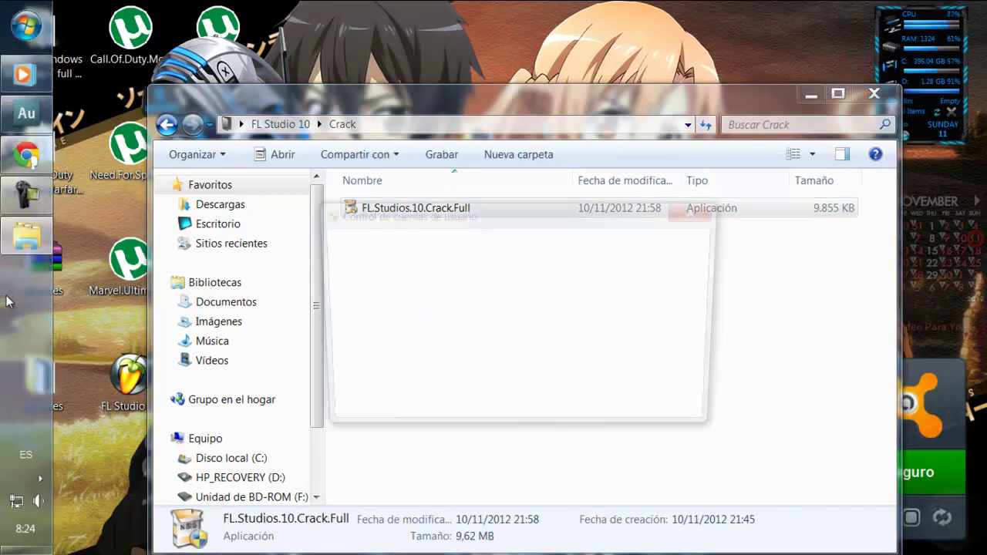
Allow the setup to make changes, install FL Studio AE v10.0.0, and close its final notice and the Crack folder
left_click(619, 375)
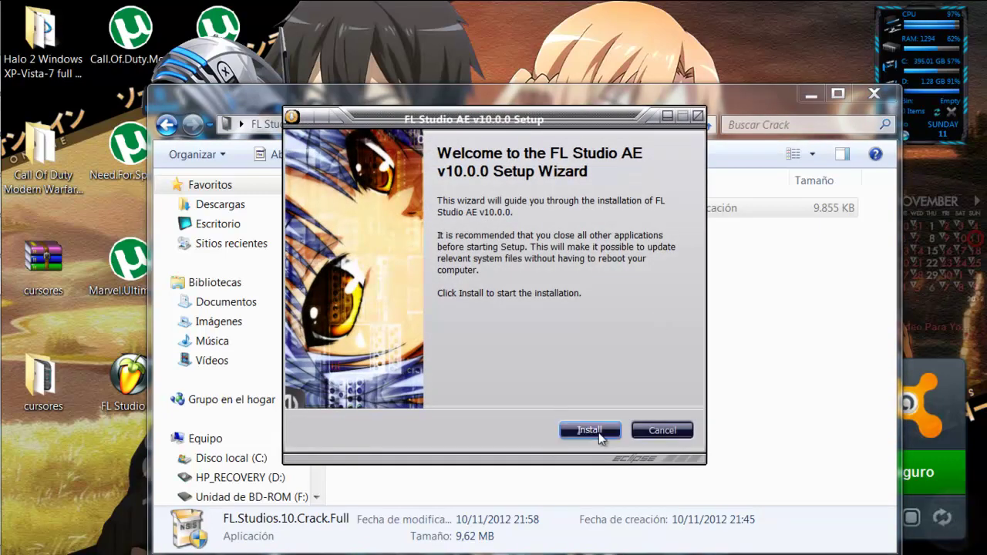
left_click(599, 431)
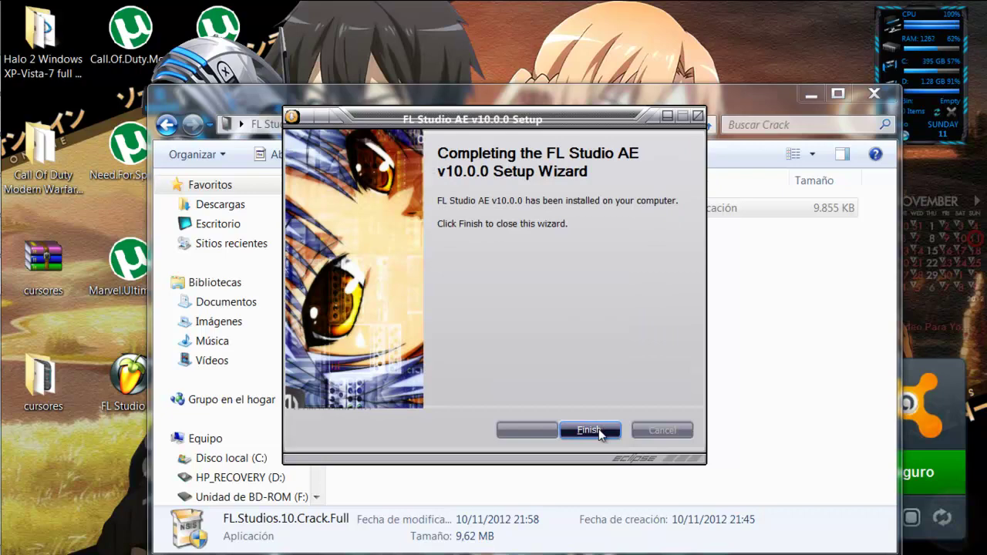
left_click(594, 430)
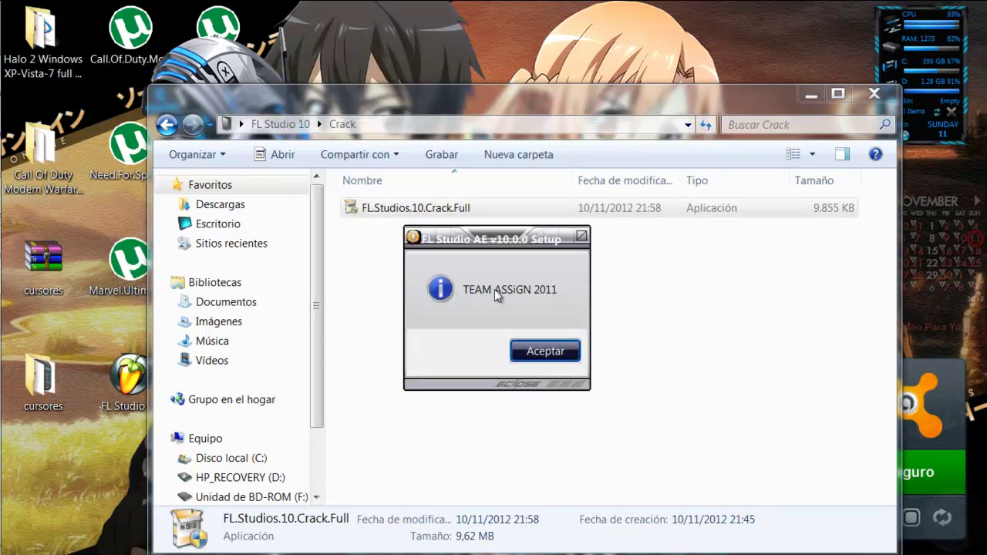
left_click(547, 353)
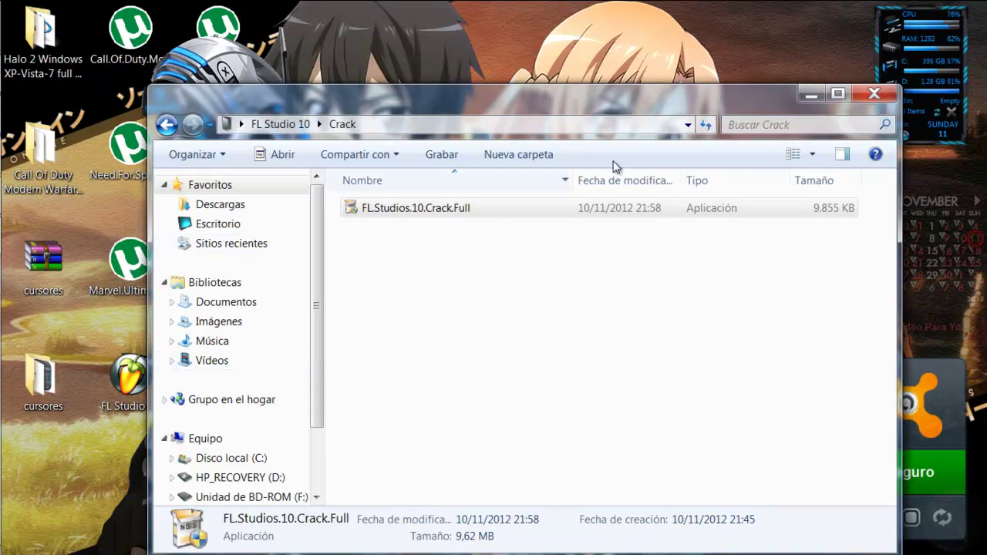
left_click(874, 93)
Launch FL Studio 10 and place trial steps on the Kick, Clap and Hat channels of Pattern 1
double_click(131, 378)
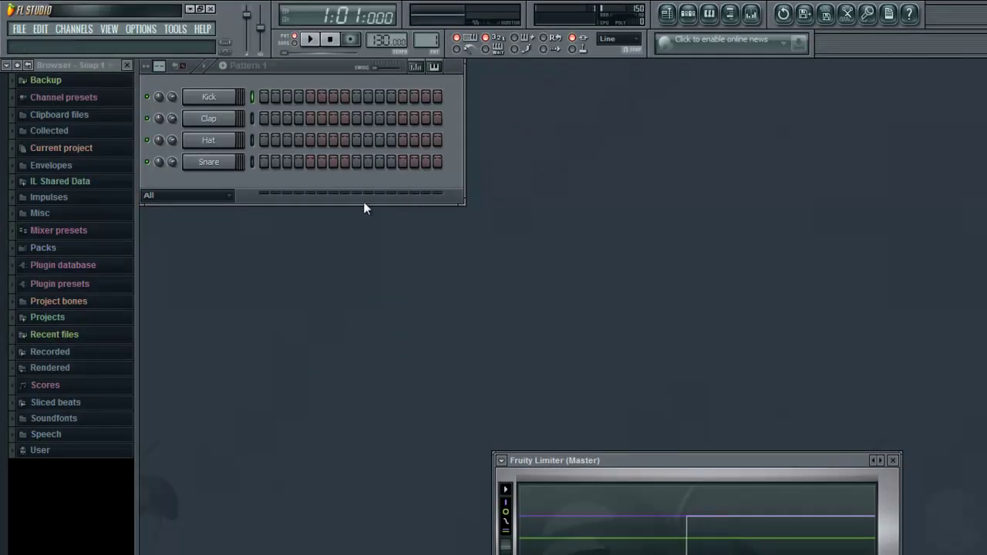
left_click(298, 96)
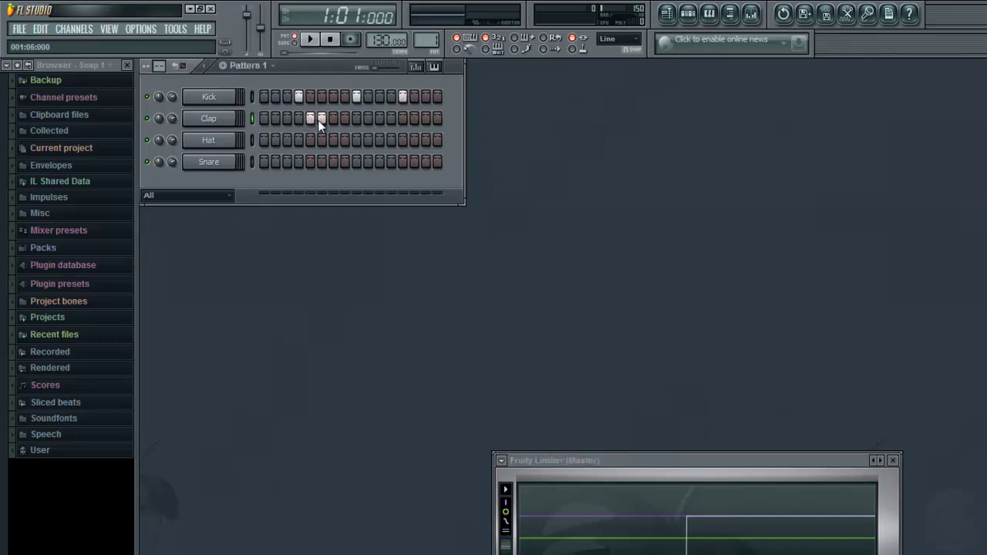
left_click_drag(263, 141, 350, 145)
left_click(379, 140)
left_click_drag(420, 205, 397, 163)
left_click(345, 97)
left_click_drag(318, 162, 340, 206)
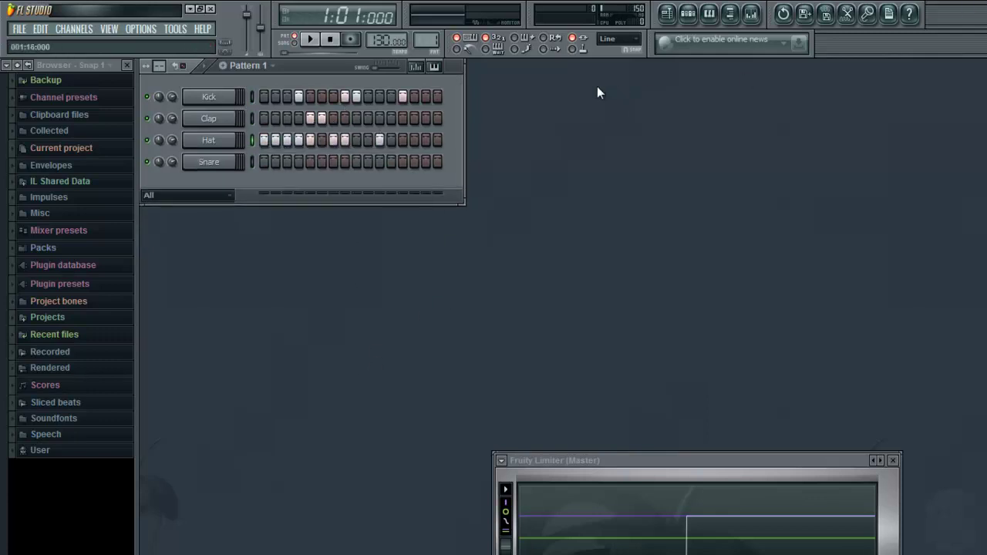
Close FL Studio 10 without saving the changes to untitled.flp
key("super")
right_click(30, 239)
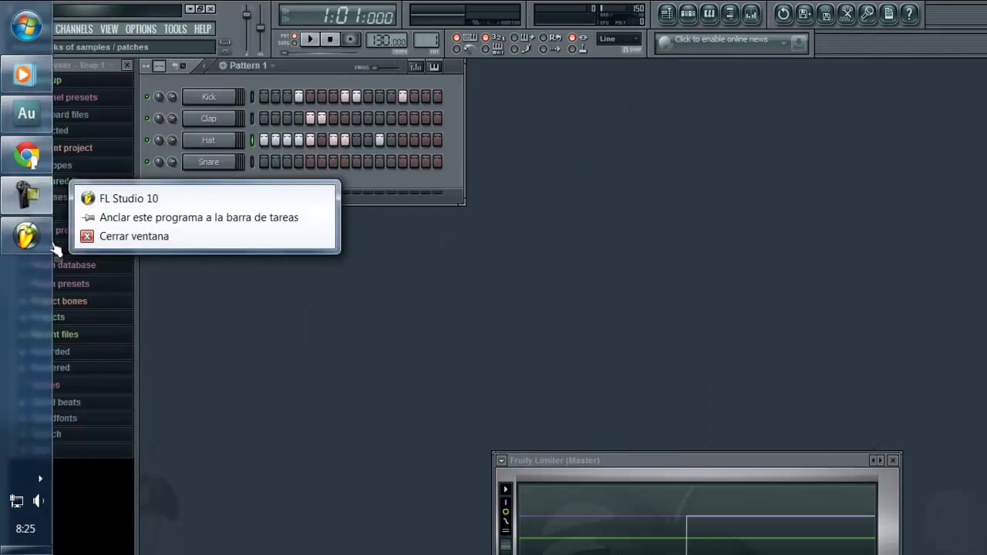
left_click(58, 237)
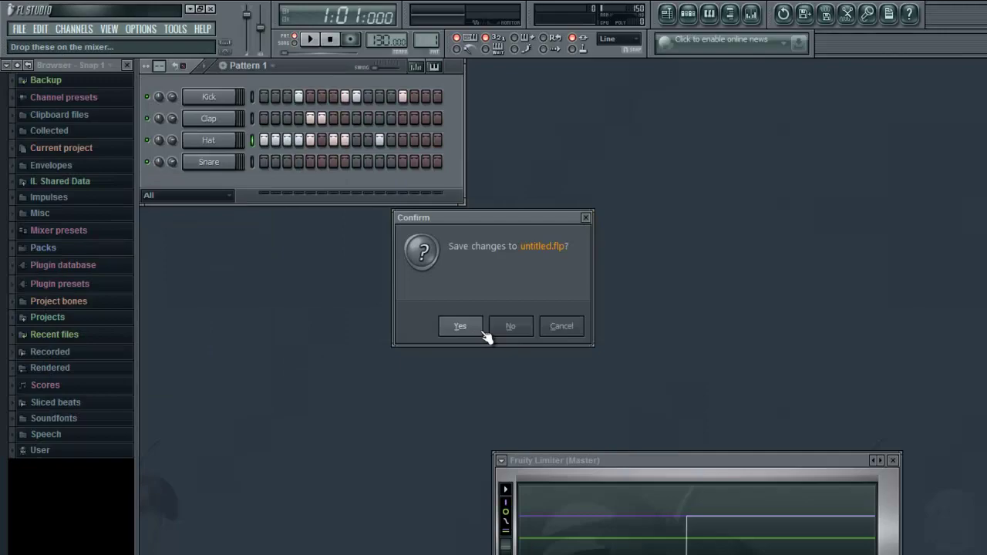
left_click(511, 331)
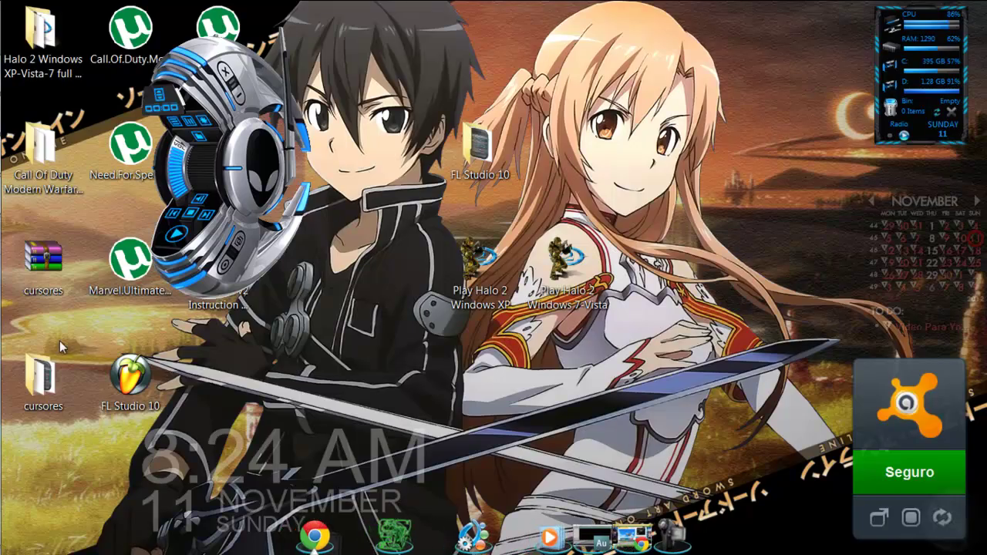
Switch to Chrome to check the Antares Auto-Tune archive download, and minimise the browser
mouse_move(2, 262)
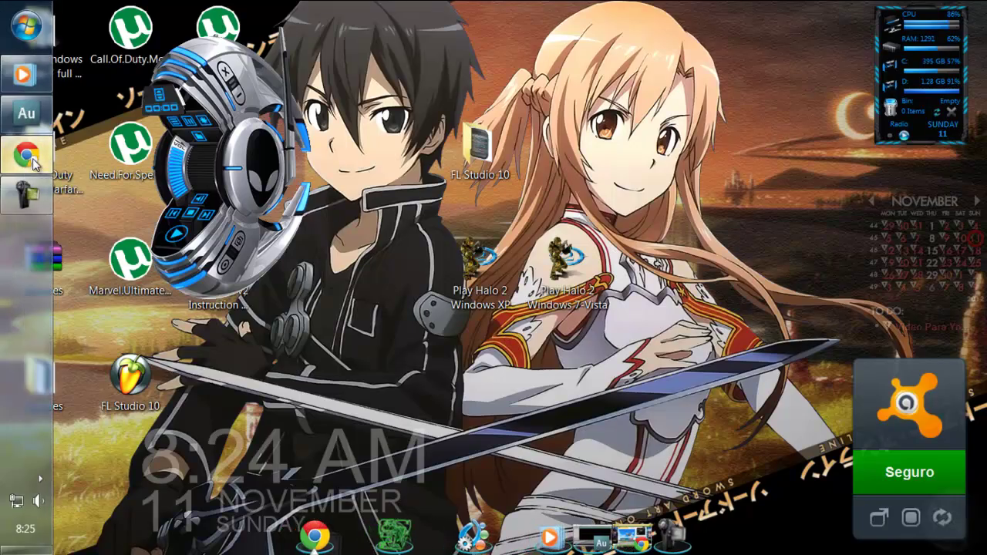
left_click(30, 158)
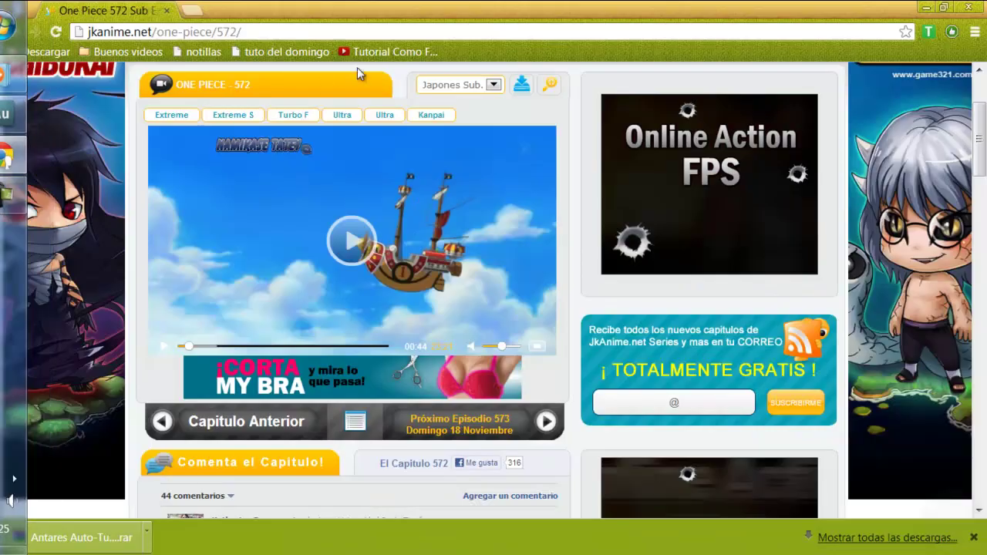
left_click(926, 7)
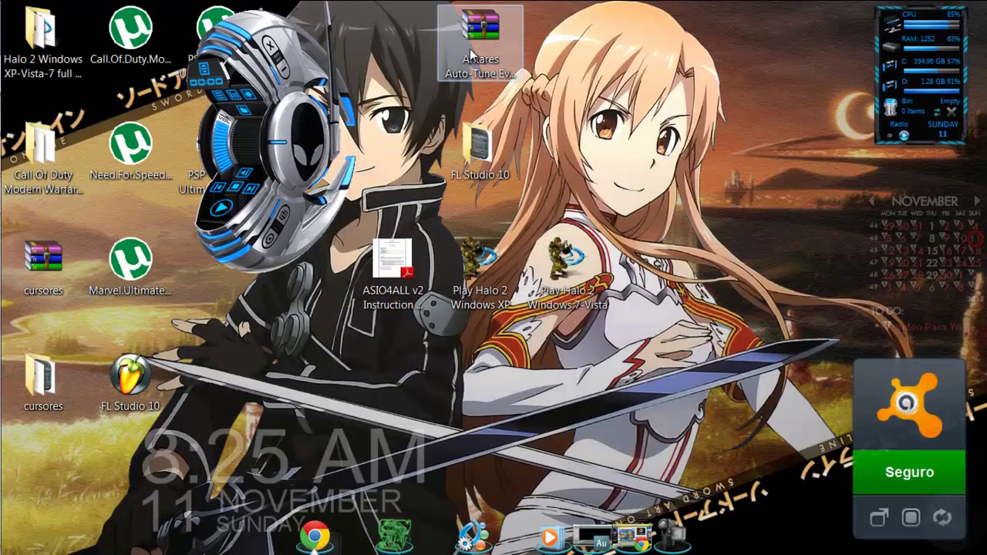
Extract the Antares Auto-Tune Evo VST 6.09 archive on the desktop and open the extracted folder
left_click_drag(470, 49, 654, 140)
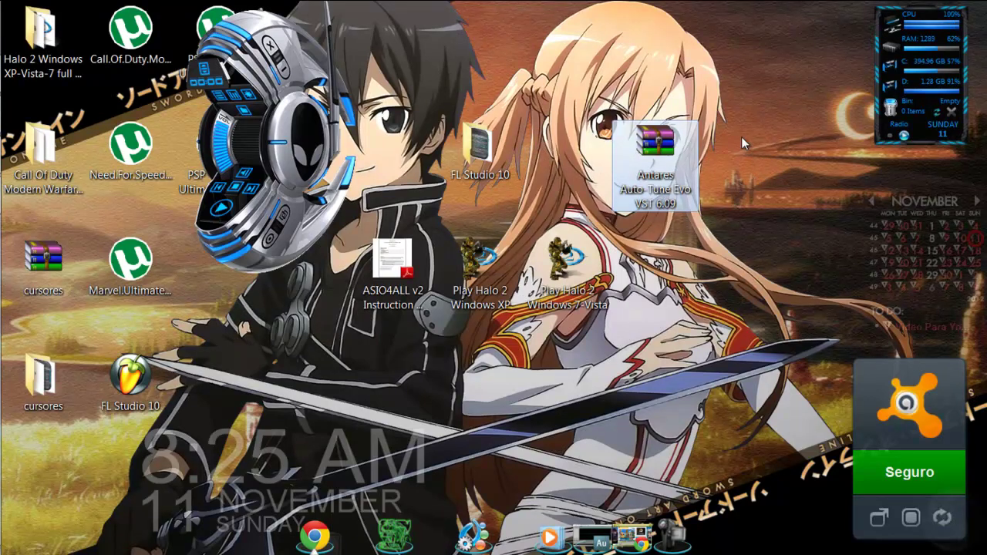
right_click(663, 143)
left_click(702, 189)
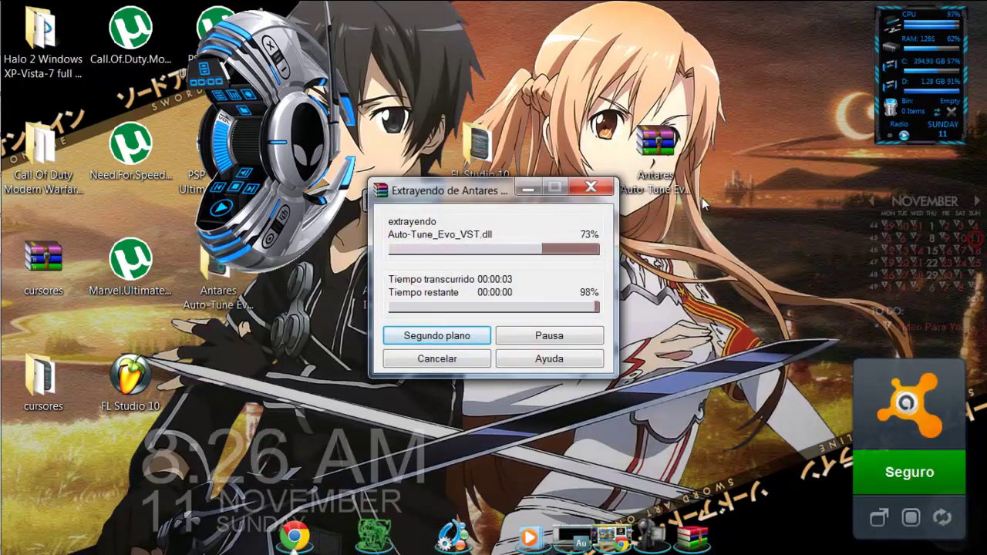
left_click_drag(320, 269, 570, 47)
key("Return")
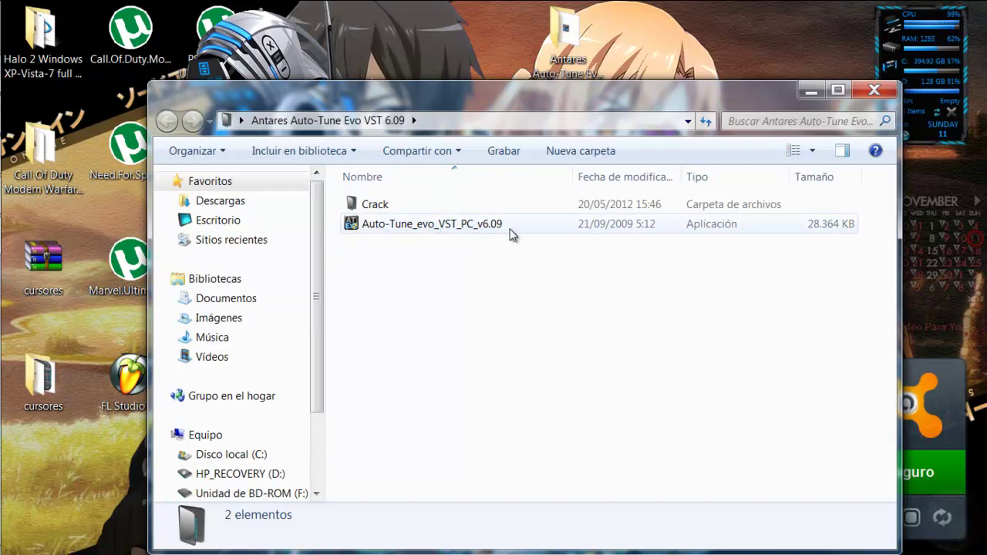
Run the Auto-Tune_evo_VST_PC_v6.09 installer, allow it to make changes, and proceed to the license agreement
double_click(395, 225)
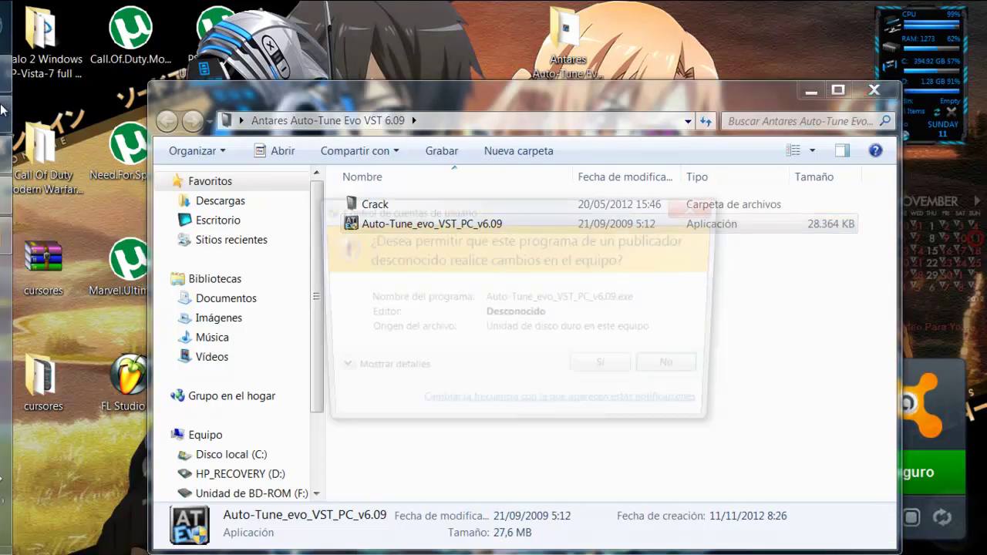
left_click(609, 371)
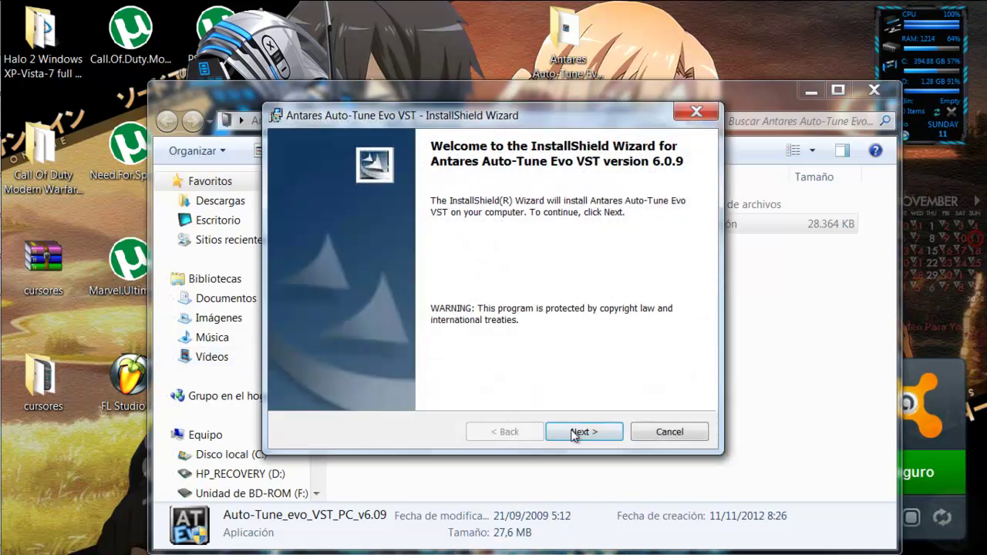
left_click(580, 430)
left_click(579, 434)
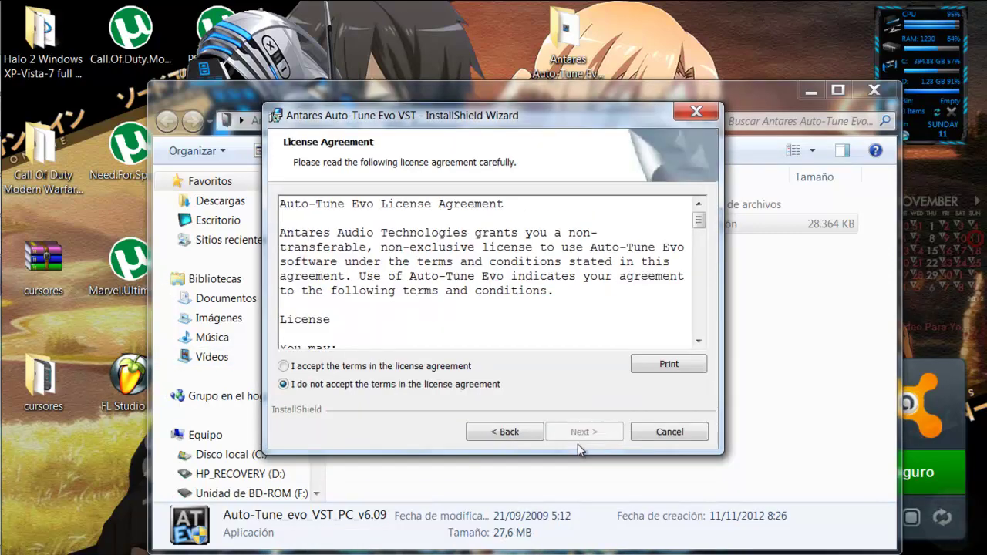
Accept the Auto-Tune Evo license agreement and start the installation with the default options
left_click(305, 367)
left_click(584, 432)
left_click(584, 432)
left_click(594, 436)
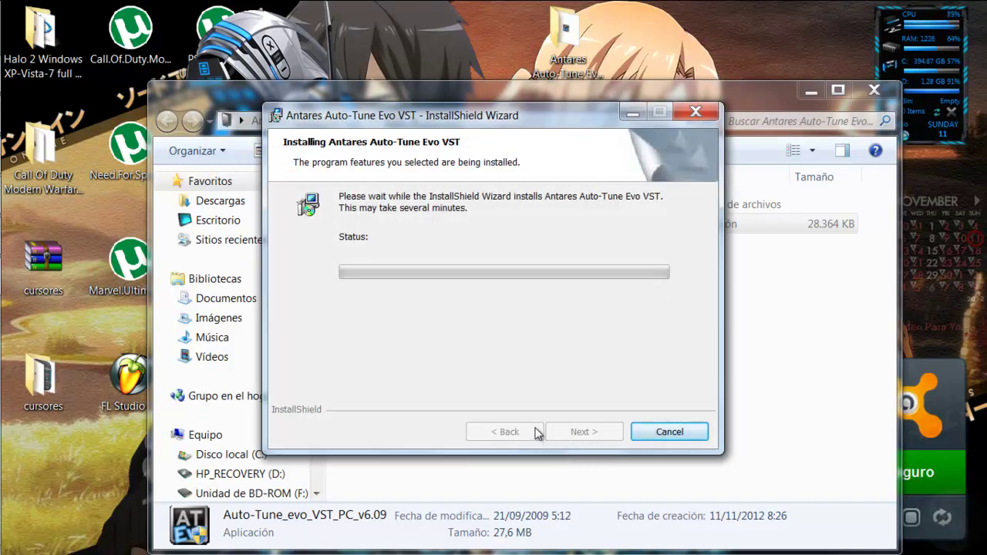
mouse_move(6, 165)
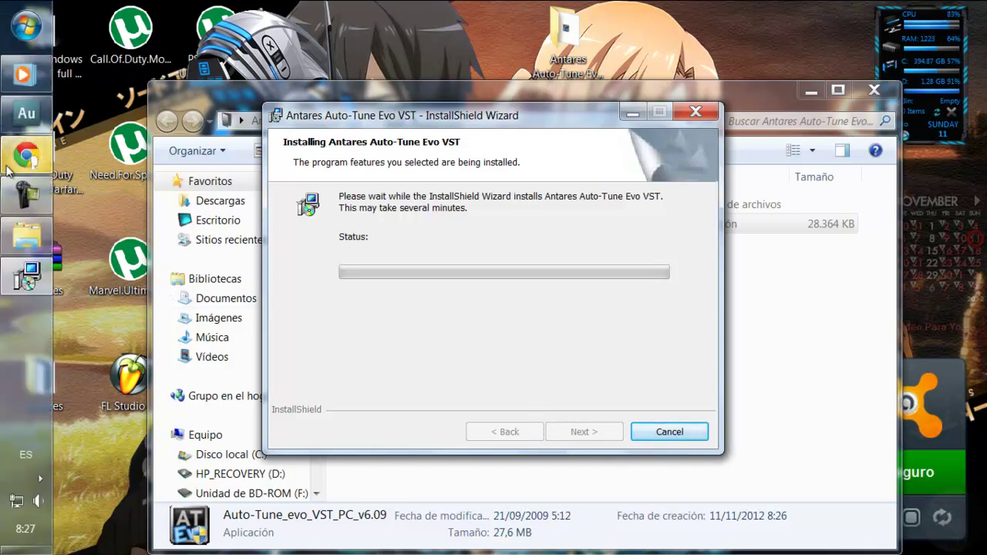
left_click(19, 191)
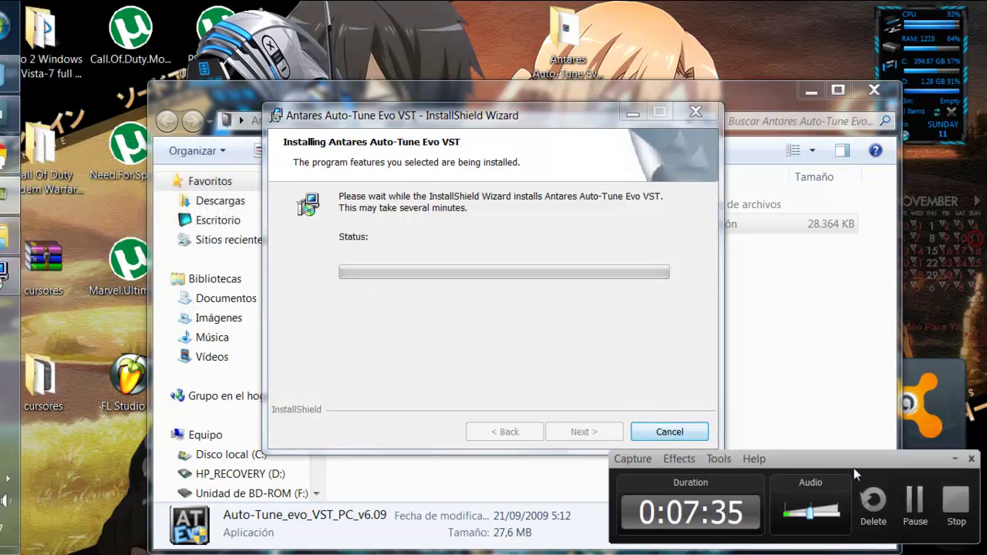
left_click(918, 503)
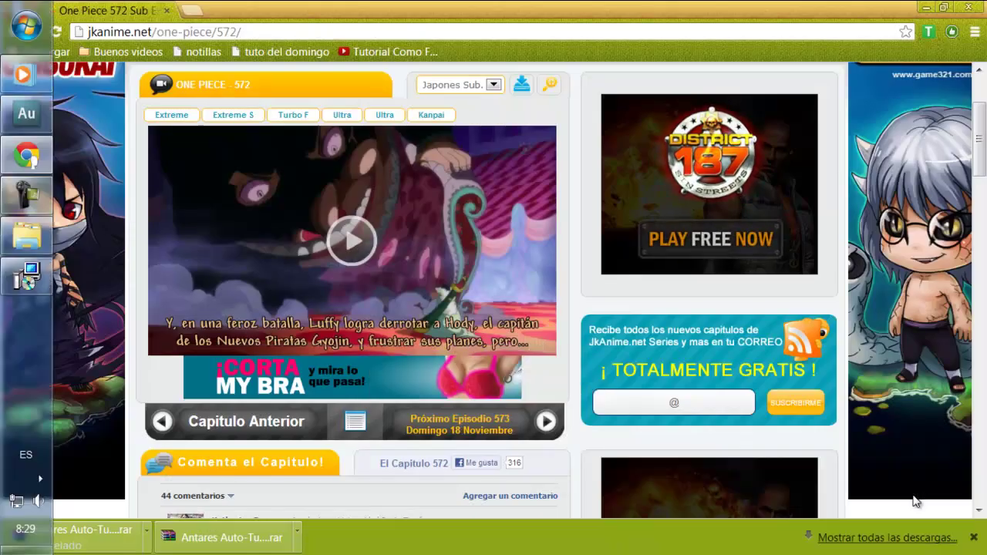
Continue from the completed Auto-Tune Evo wizard to the PACE driver installation
key("Return")
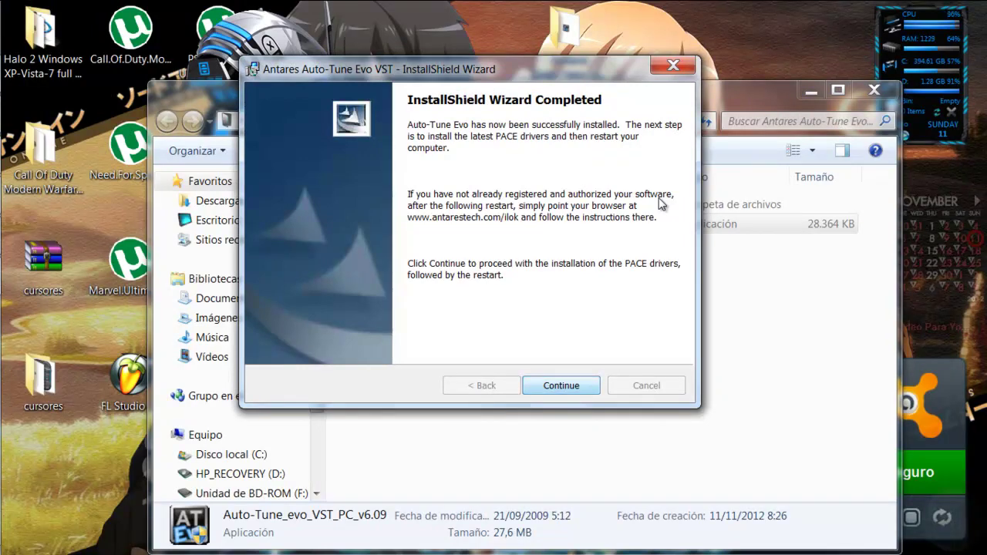
key("Return")
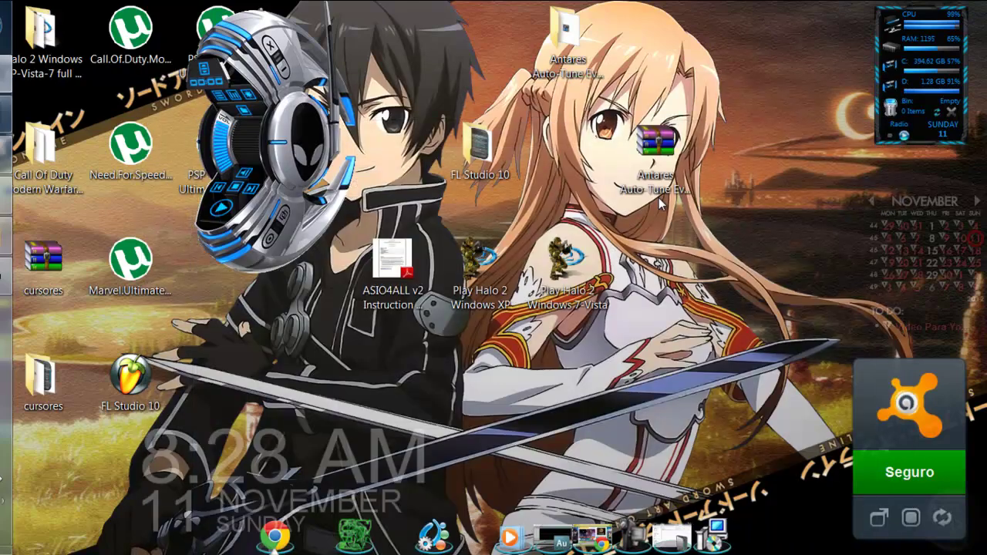
left_click(27, 196)
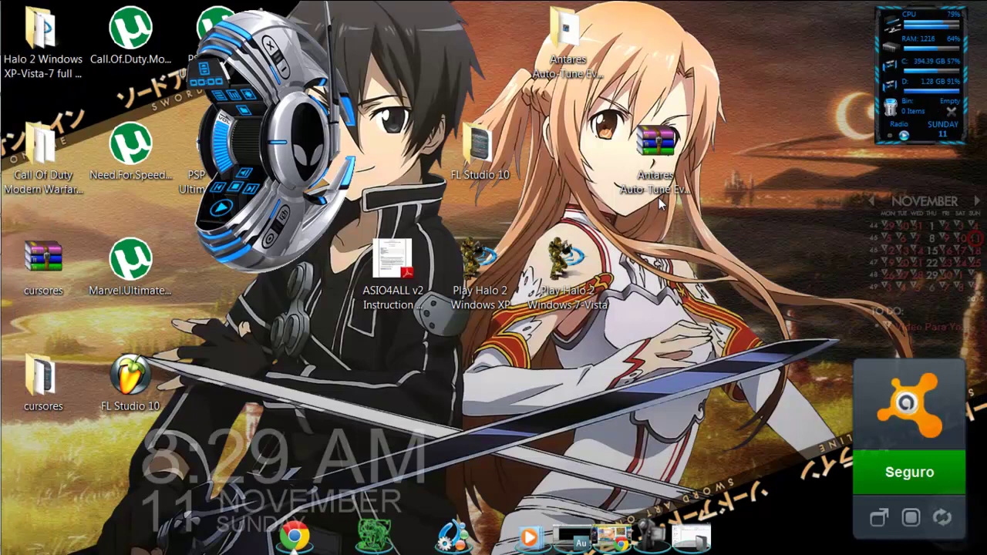
left_click(26, 155)
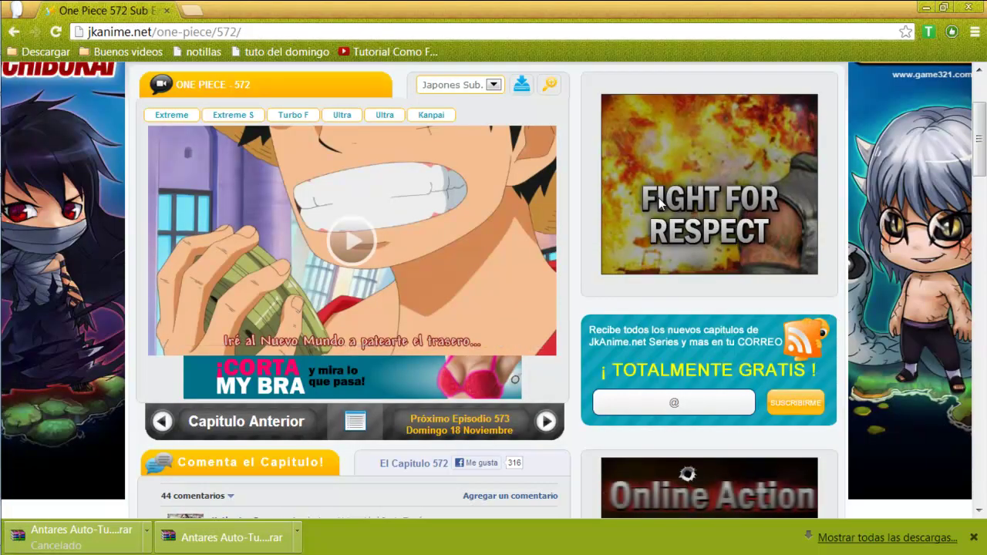
left_click(926, 8)
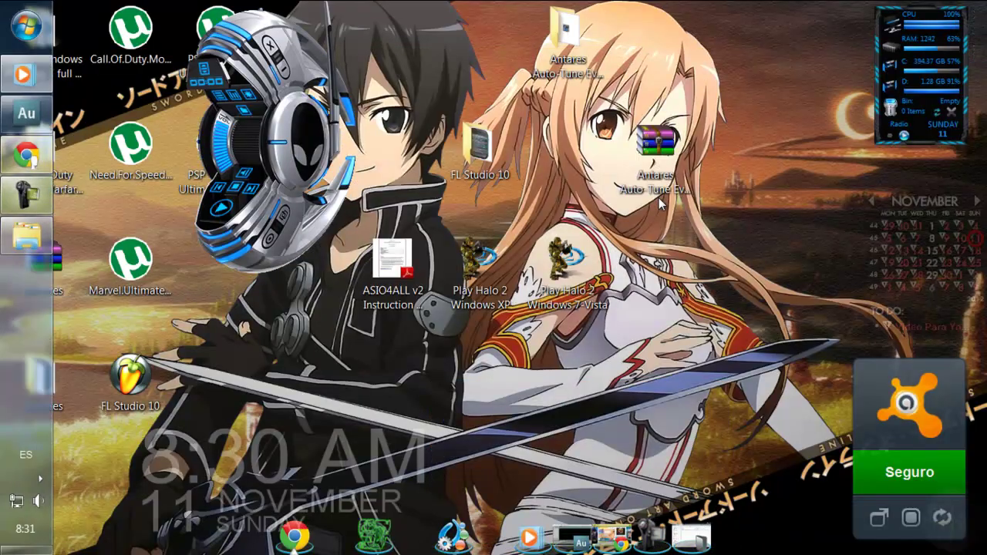
left_click(27, 196)
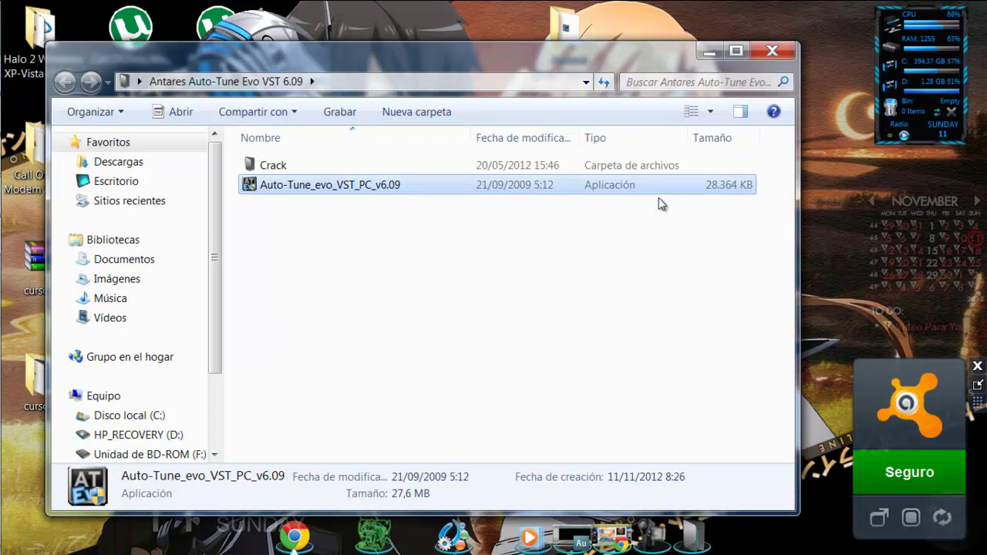
Open the Crack folder of Antares Auto-Tune Evo VST 6.09 and copy its Auto-Tune_Evo_VST.dll file
key("Up")
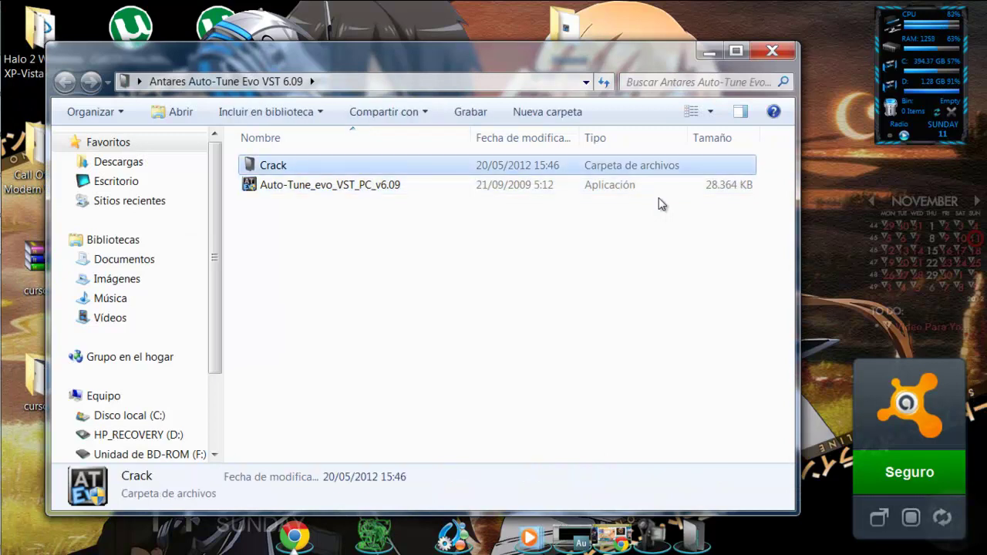
key("Return")
key("Down")
key("F2")
key("Escape")
key("Menu")
key("c")
Open Equipo in a new window and enter the Disco local (C:) drive
key("super")
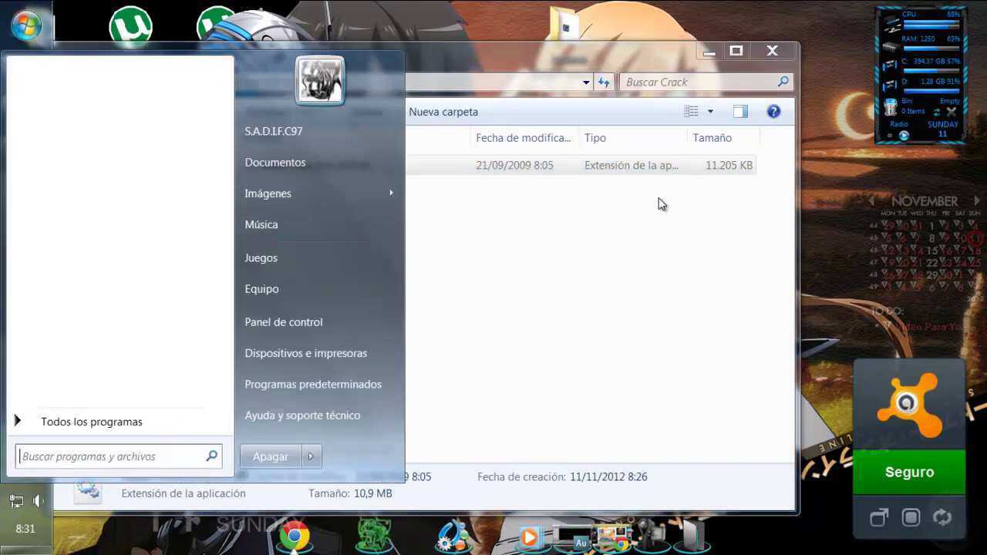
key("Right")
key("Up")
key("Up")
key("Up")
key("Up")
key("Up")
key("Return")
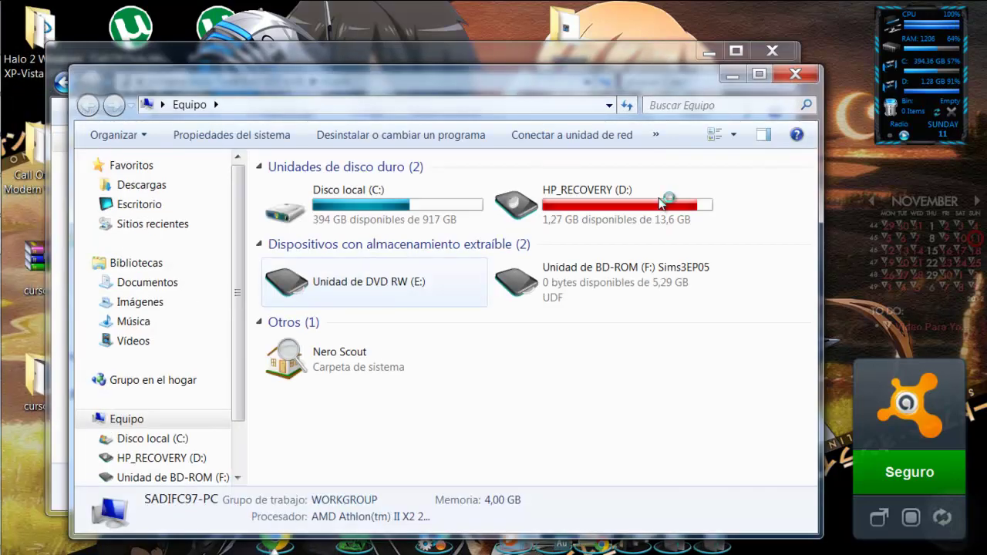
key("Down")
key("Return")
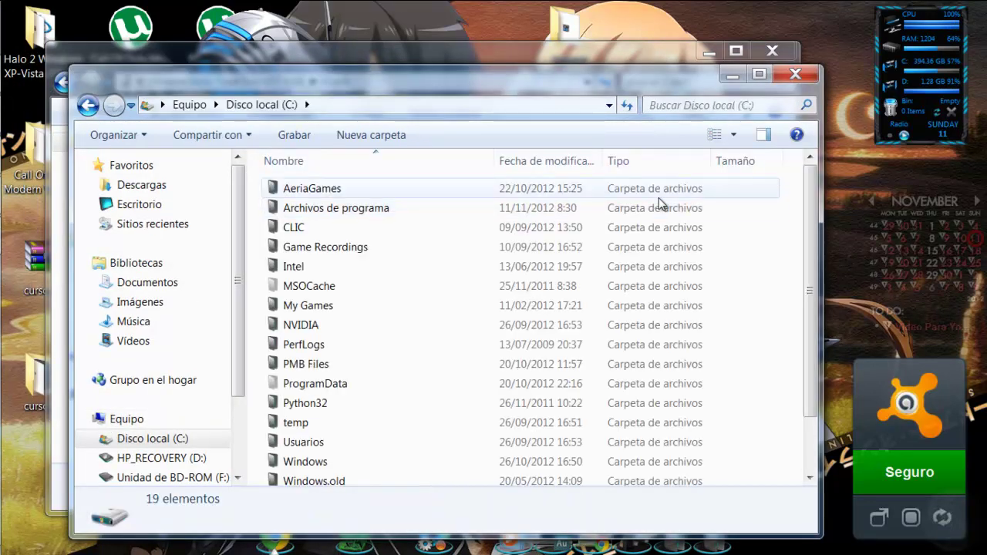
Open the VstPlugins folder inside Archivos de programa
double_click(660, 203)
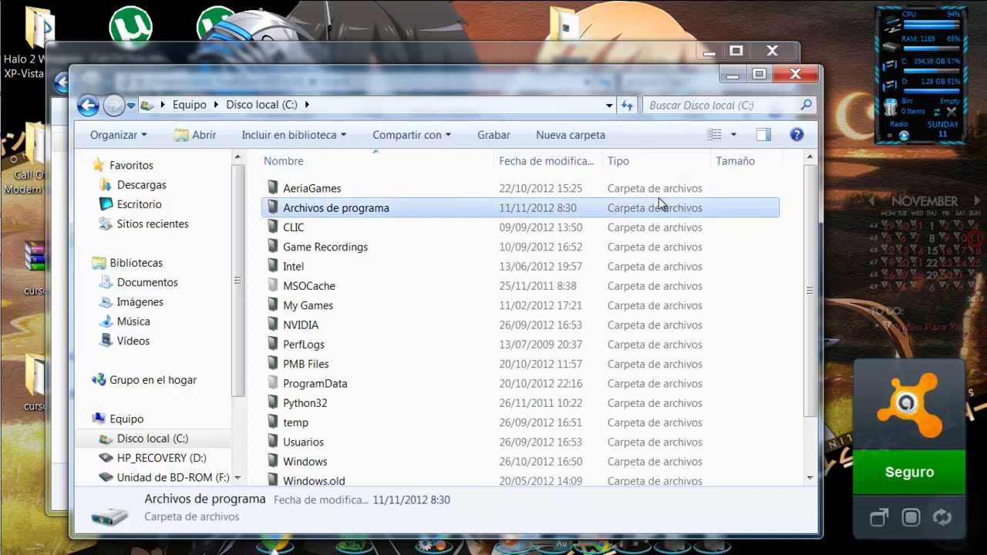
scroll(660, 203, "down", 20)
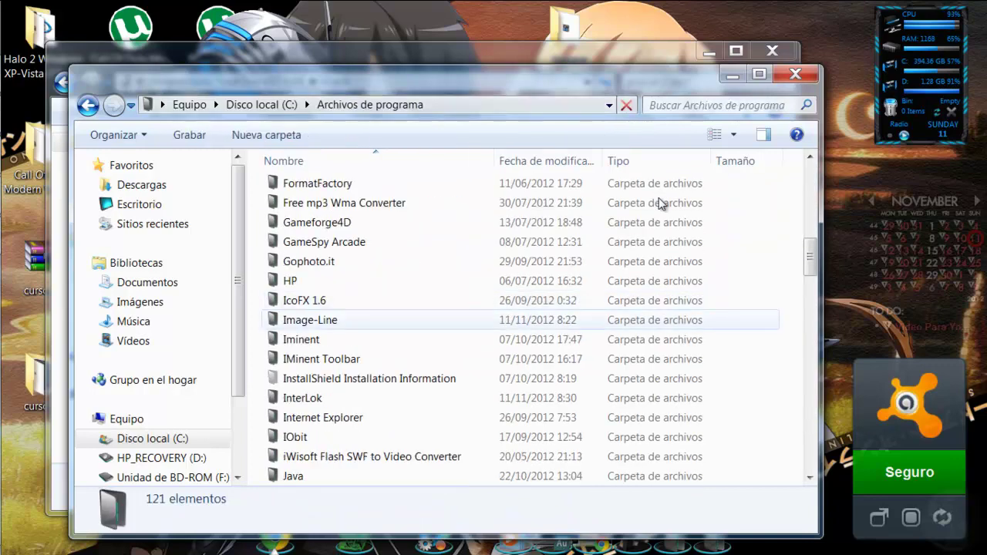
scroll(660, 203, "down", 4)
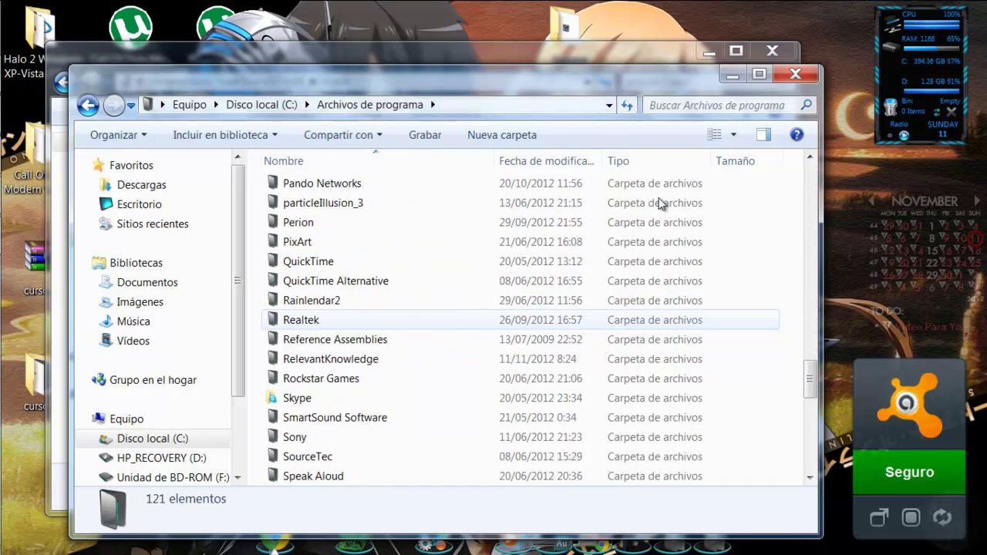
scroll(660, 203, "down", 9)
scroll(659, 203, "up", 2)
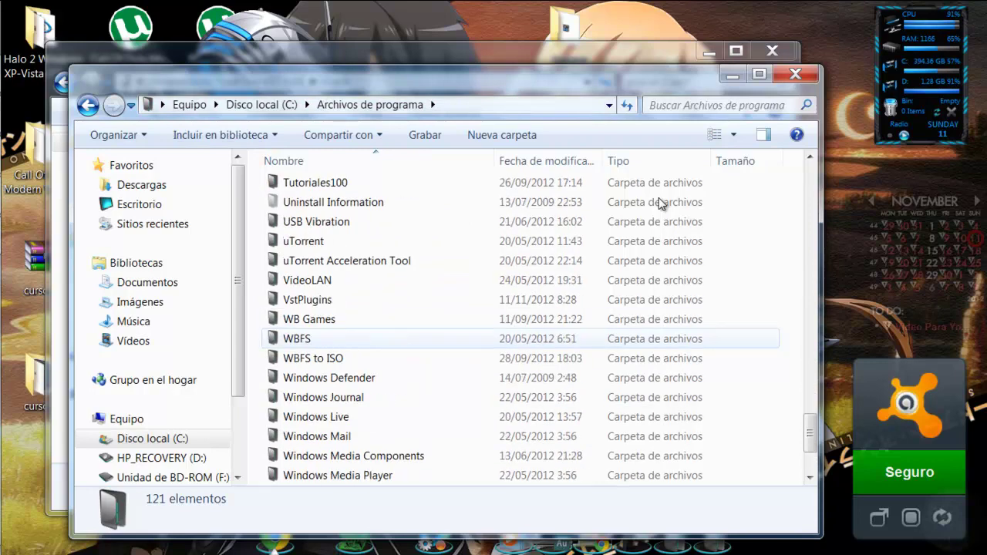
key("Up")
key("Up")
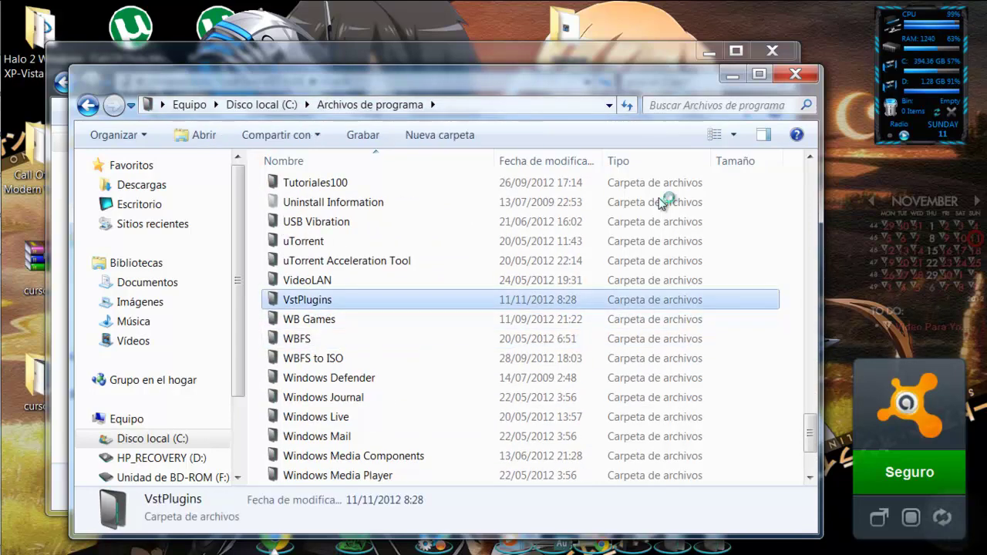
key("Return")
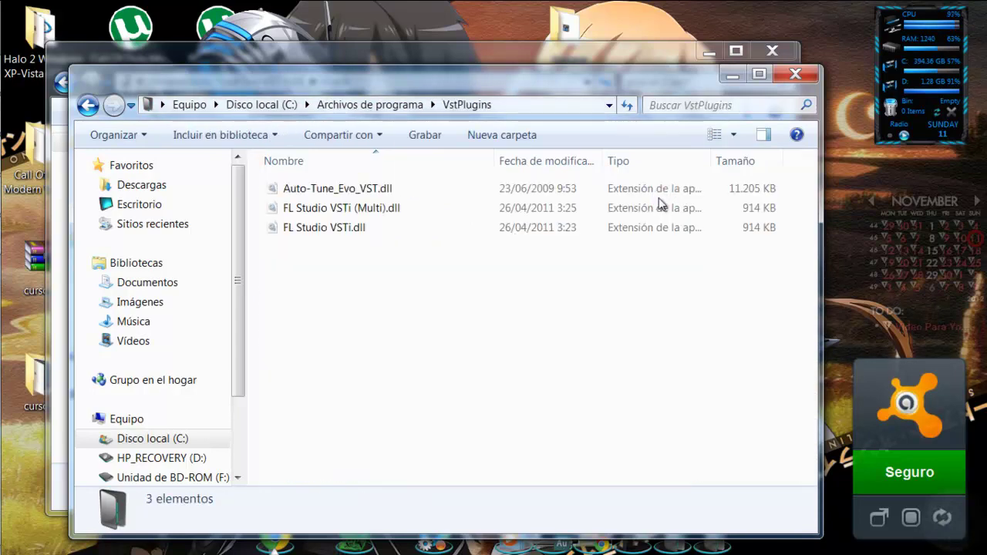
Paste the cracked Auto-Tune_Evo_VST.dll into VstPlugins, replacing the existing file with administrator permission, and close the folder windows
key("Menu")
key("Up")
key("Up")
key("Up")
key("Up")
key("Up")
key("Up")
key("Up")
key("Return")
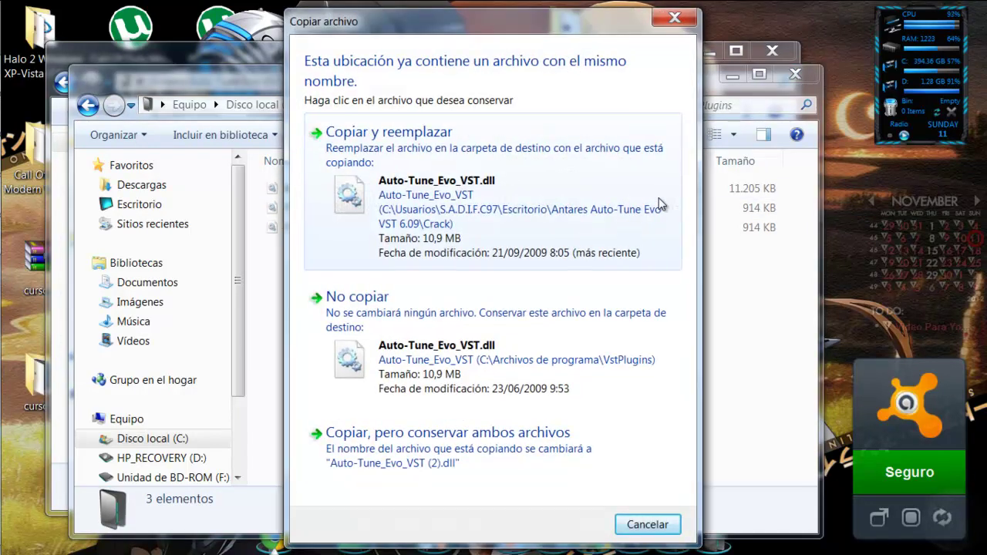
left_click(659, 204)
key("Return")
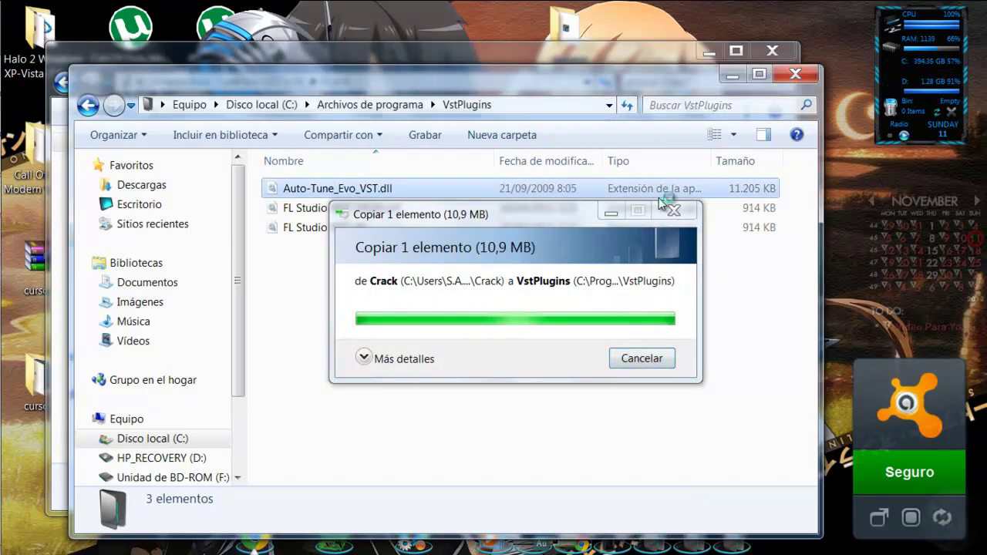
key("alt+F4")
key("alt+F4")
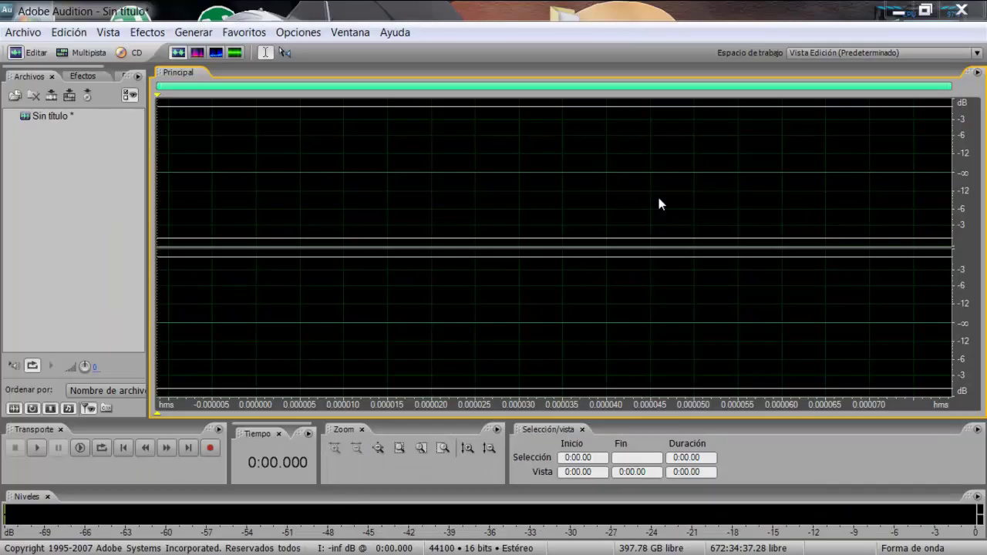
Switch to Adobe Audition and open the Agregar/eliminar directorio VST dialog
left_click(148, 33)
mouse_move(193, 32)
mouse_move(148, 32)
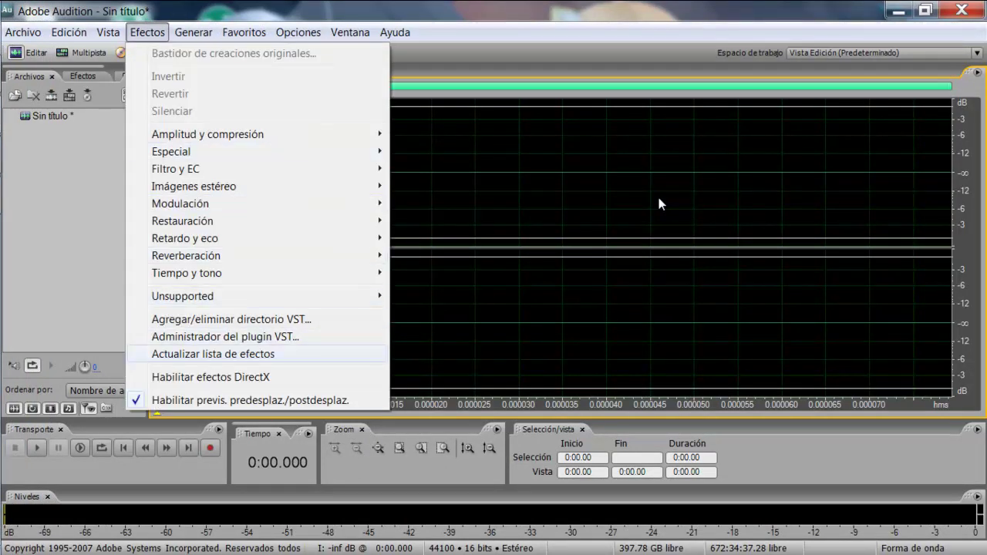
left_click(226, 336)
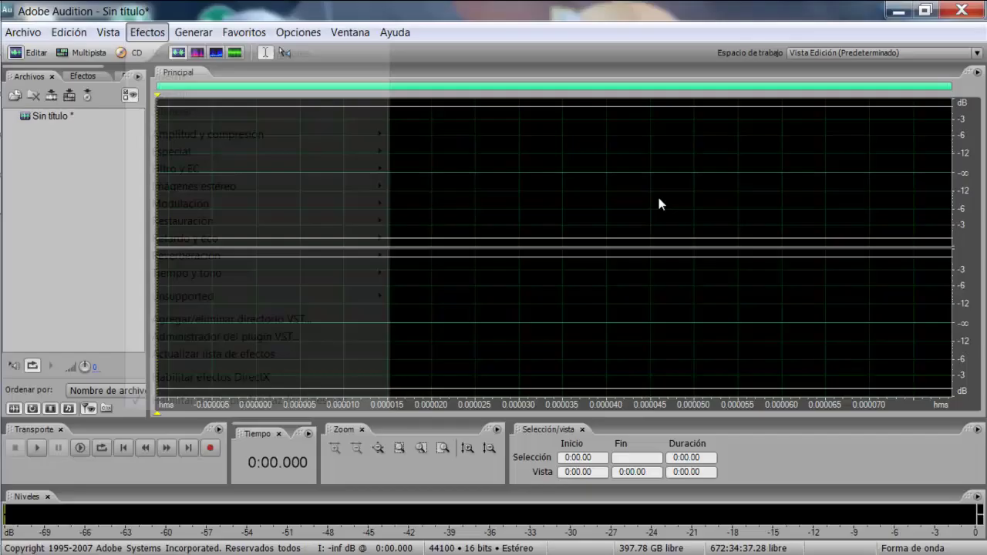
key("Right")
key("Down")
key("Left")
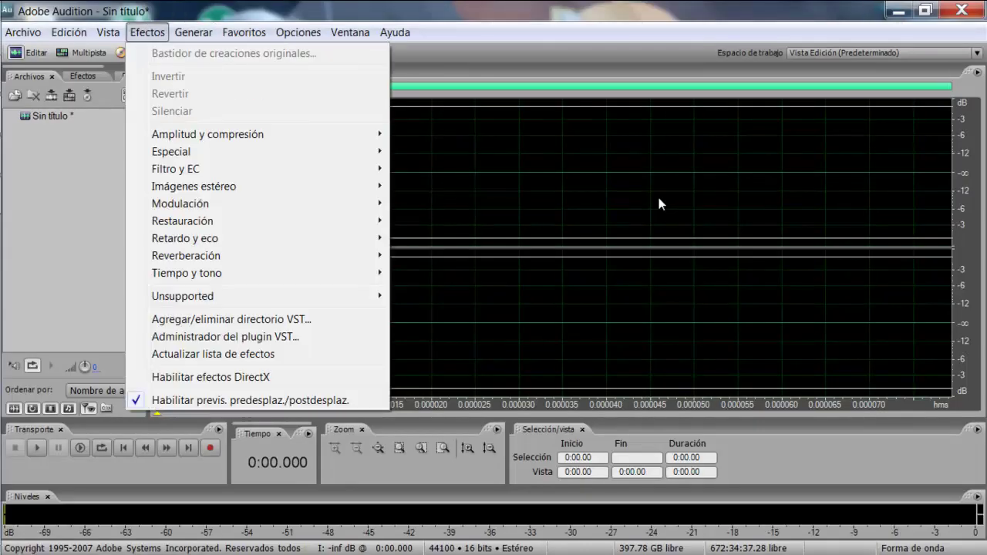
key("Down")
key("Down")
key("Down")
key("Down")
key("Down")
key("Down")
key("Down")
key("Down")
key("Down")
key("Down")
key("Down")
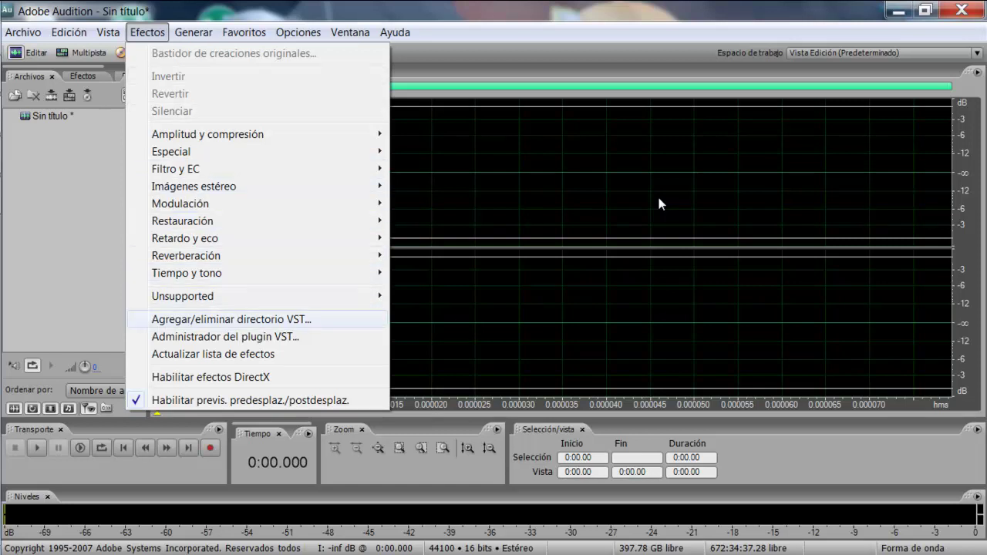
key("Return")
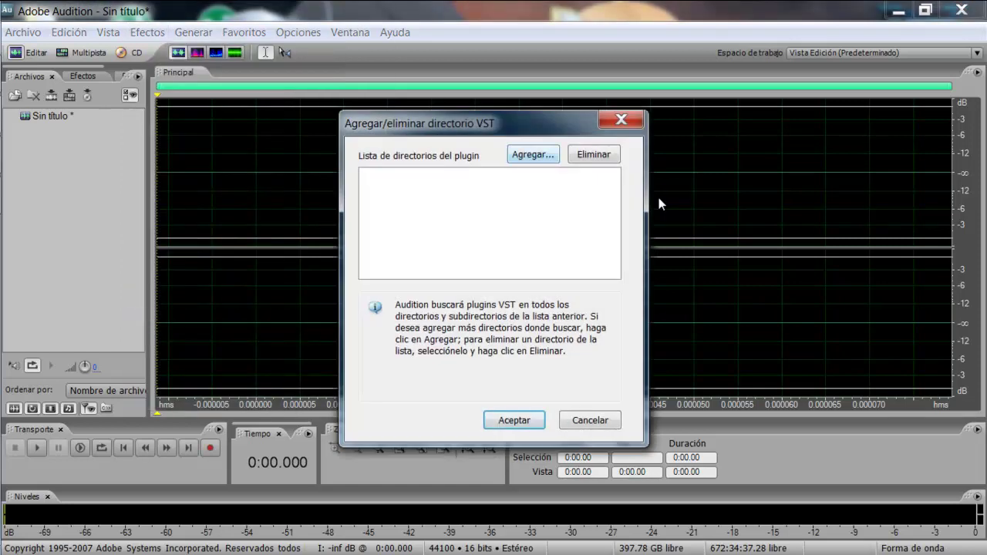
Add the VstPlugins folder from Archivos de programa to the VST directory list and accept the change
key("Return")
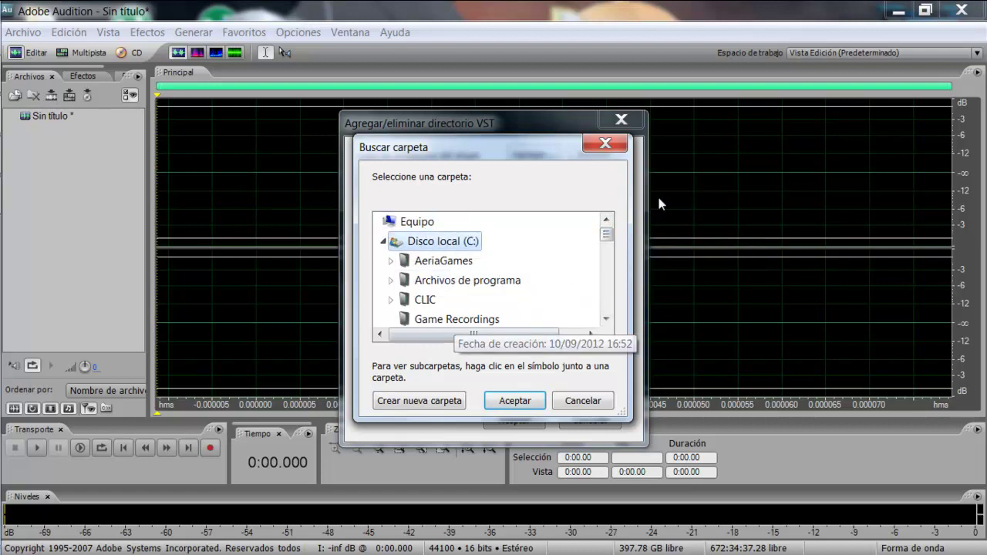
scroll(440, 287, "down", 1)
left_click(491, 225)
scroll(493, 305, "down", 6)
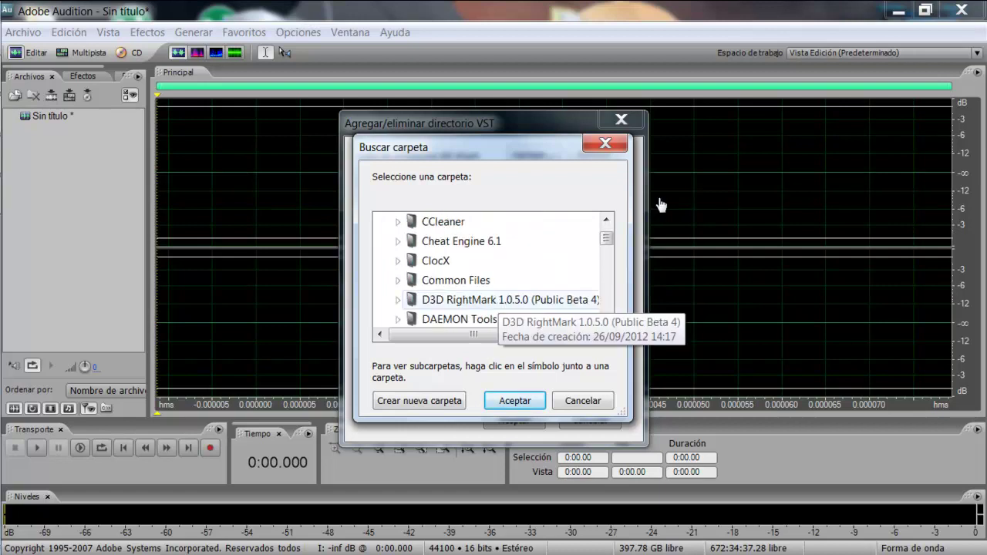
scroll(493, 304, "down", 9)
scroll(494, 305, "down", 8)
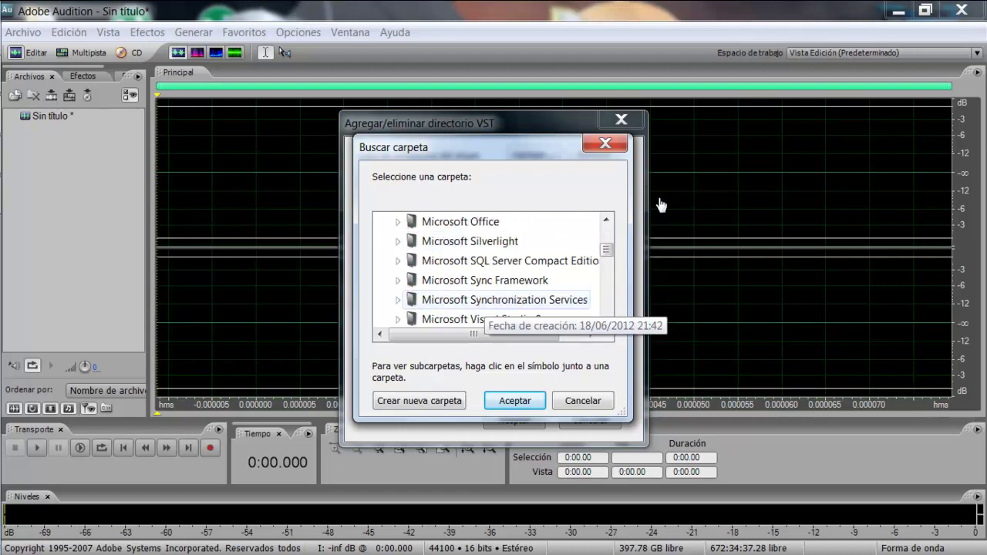
scroll(661, 205, "down", 10)
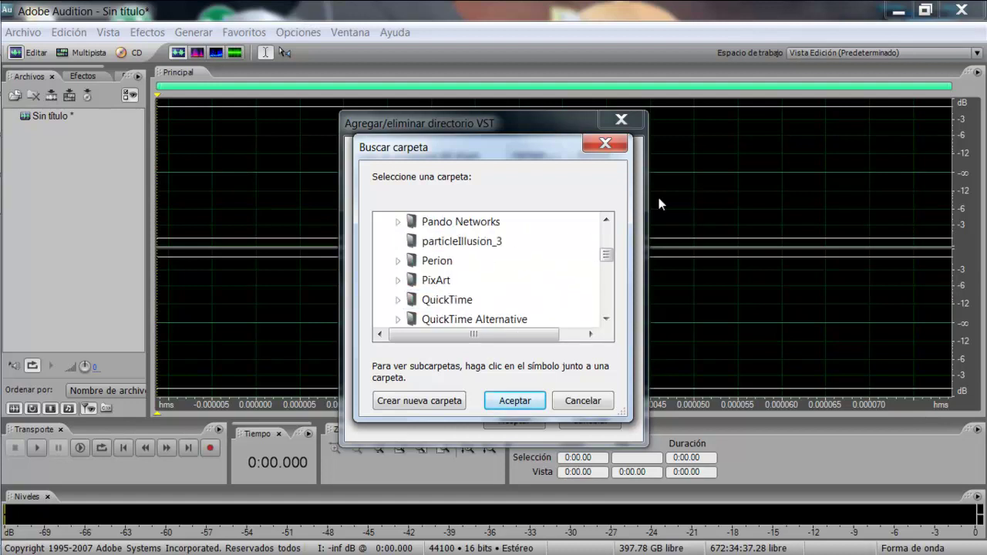
scroll(661, 205, "down", 4)
scroll(661, 205, "down", 8)
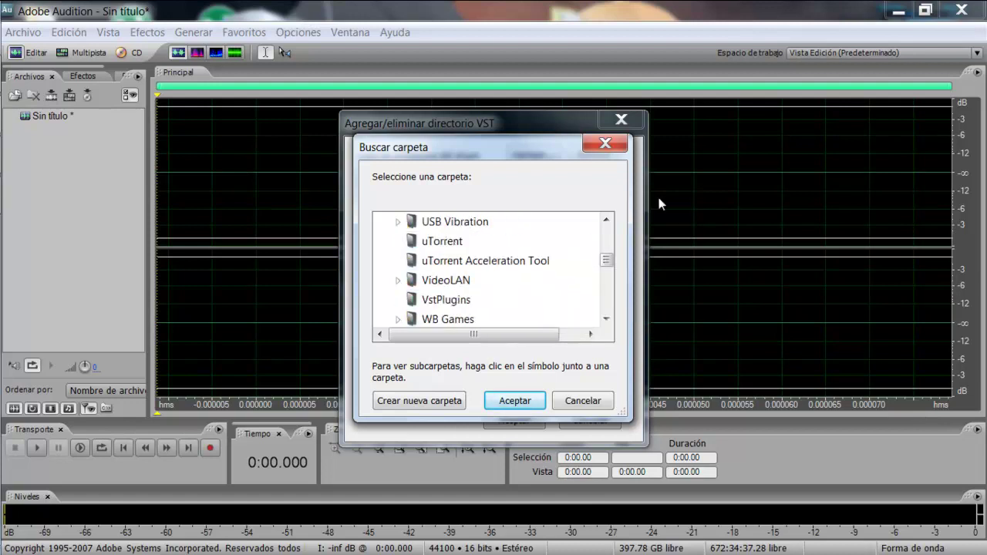
left_click(446, 300)
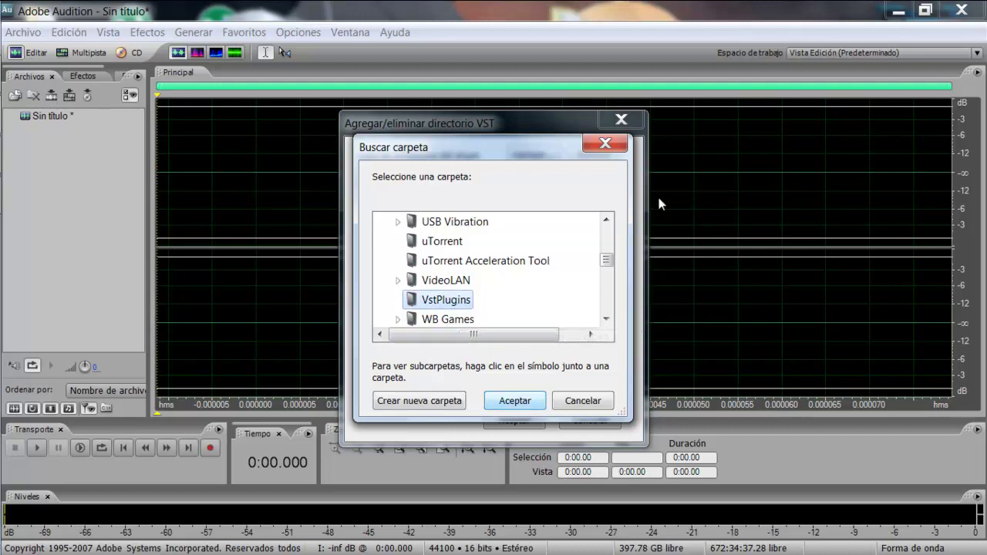
key("Return")
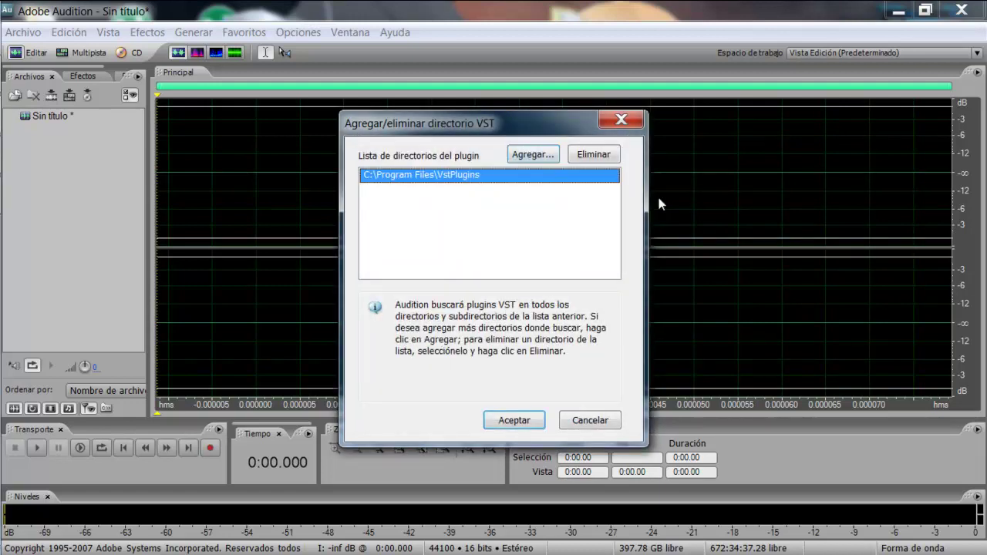
key("Return")
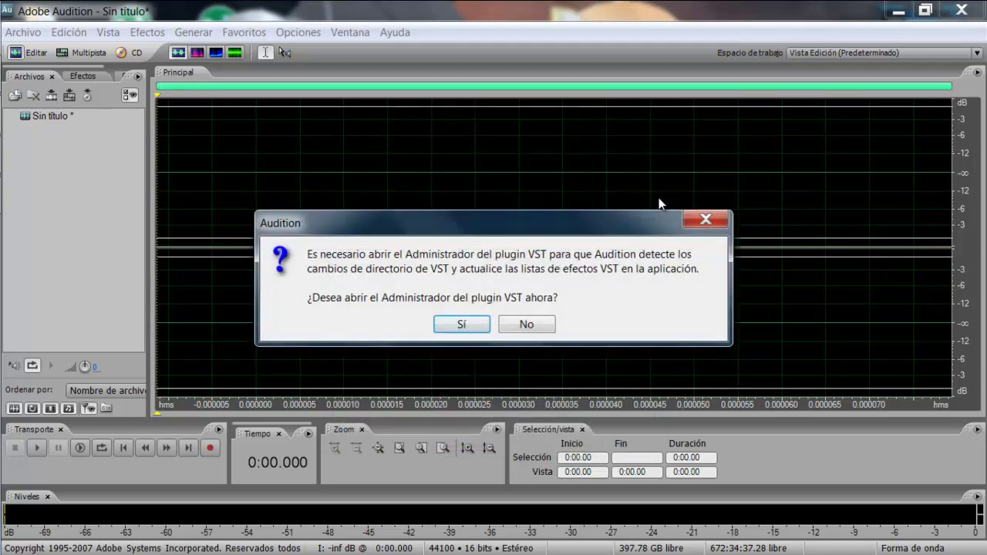
Scan with the VST plugin manager, accept with Auto-Tune_Evo_VST.dll enabled, and dismiss the messages
key("Return")
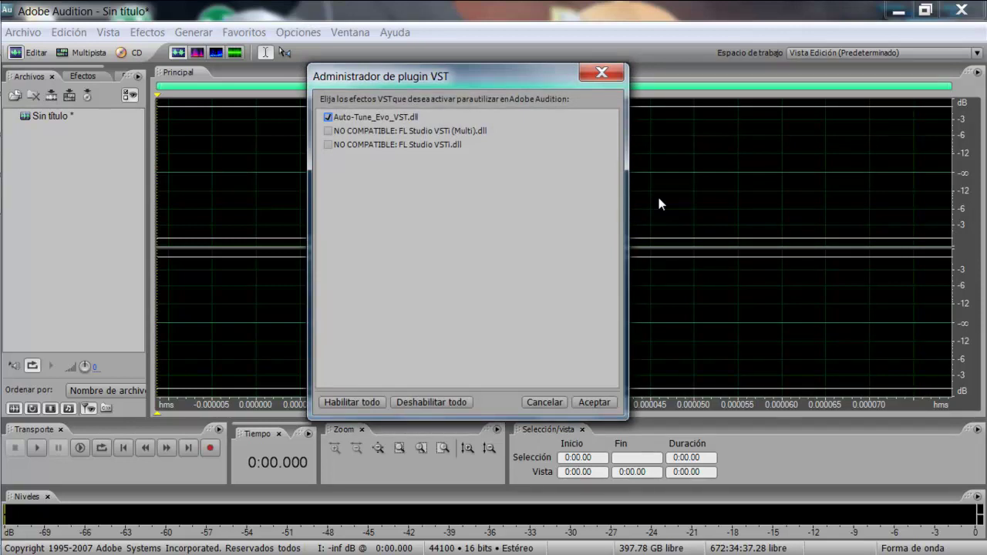
key("Return")
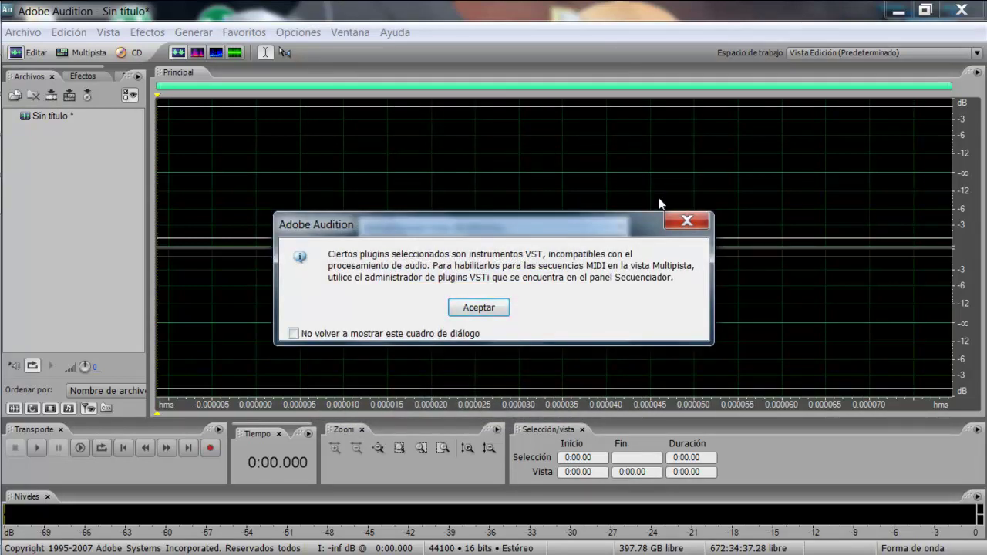
key("Return")
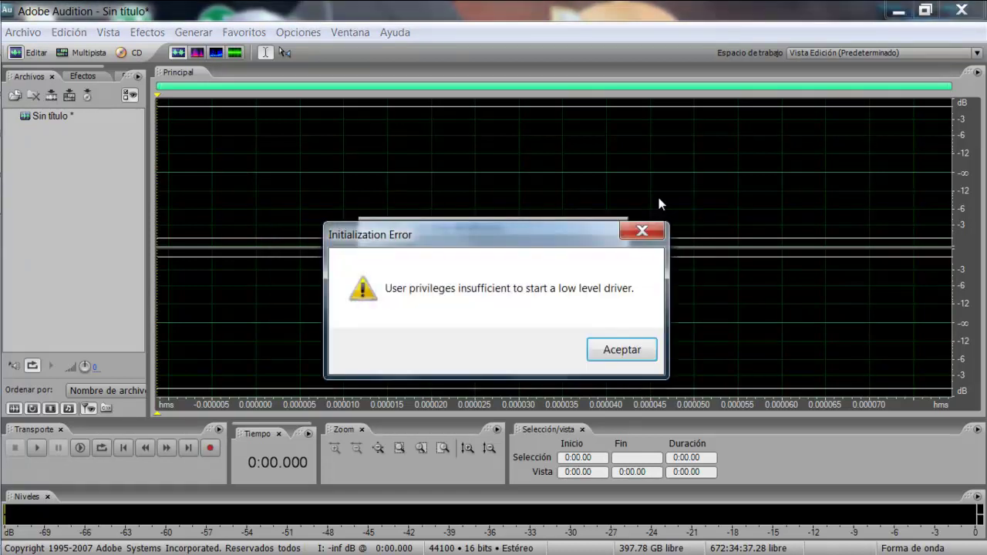
key("Return")
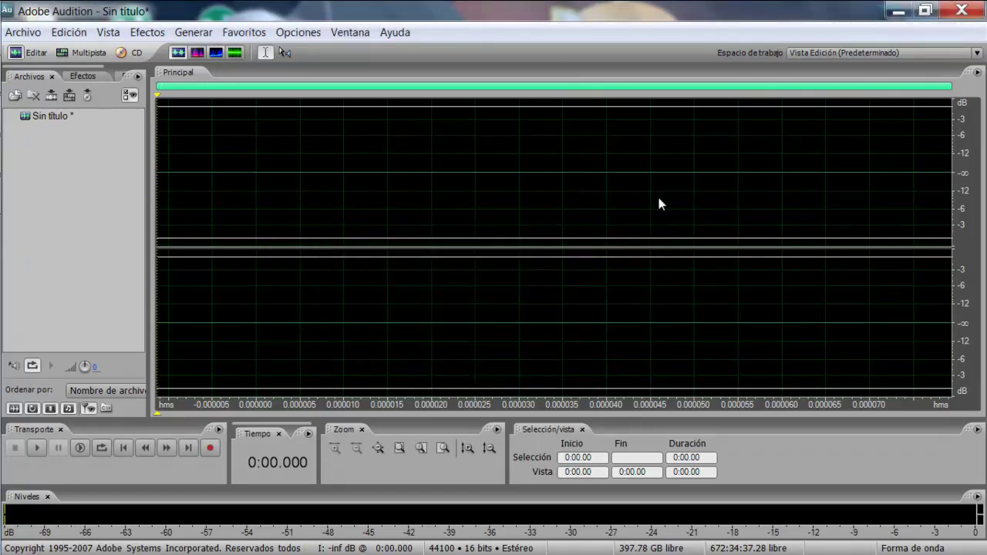
Look through the effect categories, including the Unsupported VST group, for the Auto-Tune Evo plugin
key("Down")
key("Down")
key("Down")
key("Down")
key("Down")
key("Down")
key("Down")
key("Down")
key("Down")
key("Down")
key("Down")
key("Down")
key("Down")
key("Down")
key("Down")
key("Down")
key("Down")
key("Up")
key("Up")
key("Up")
key("Right")
key("Left")
key("Right")
key("Left")
key("Right")
key("Right")
key("Right")
key("Left")
key("Right")
key("Left")
key("Up")
key("Right")
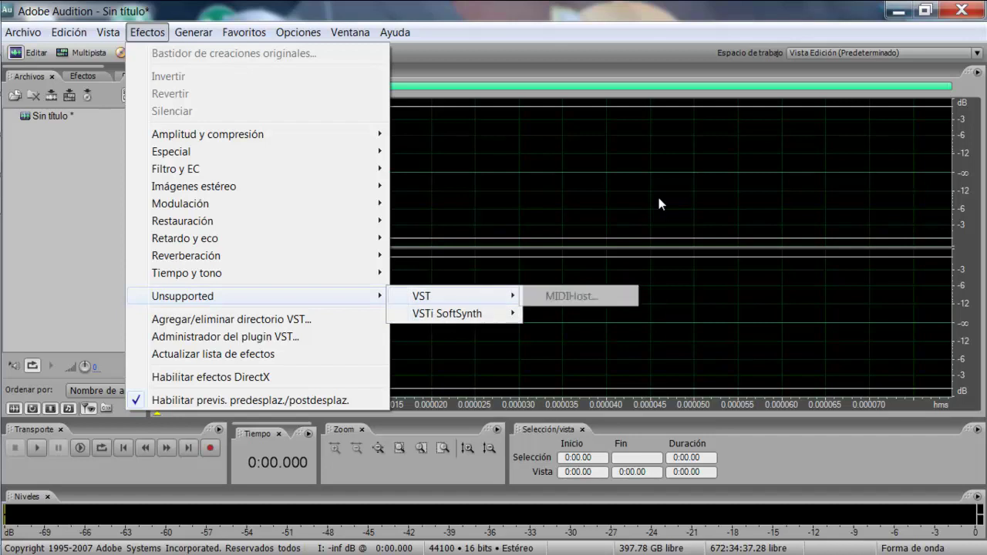
key("Left")
left_click(661, 199)
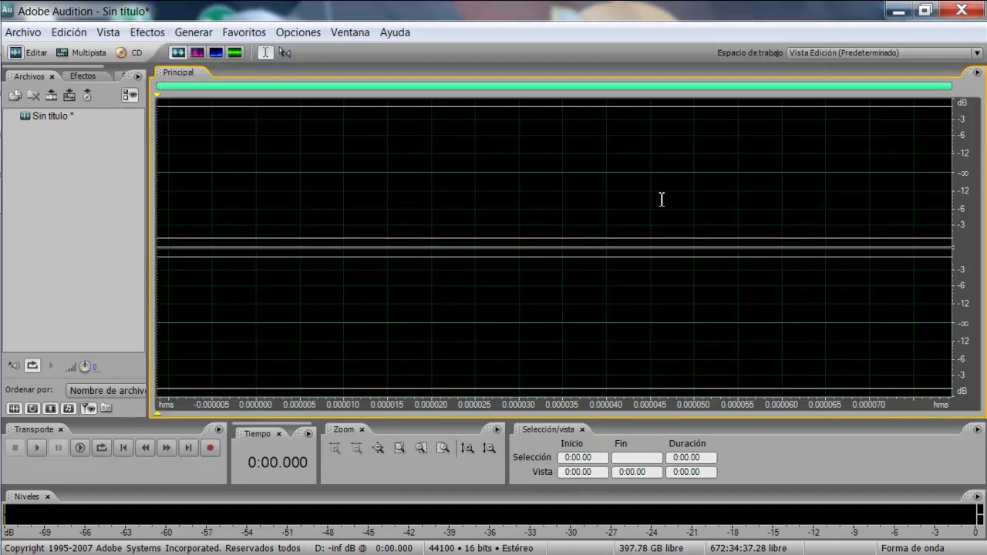
key("super+b")
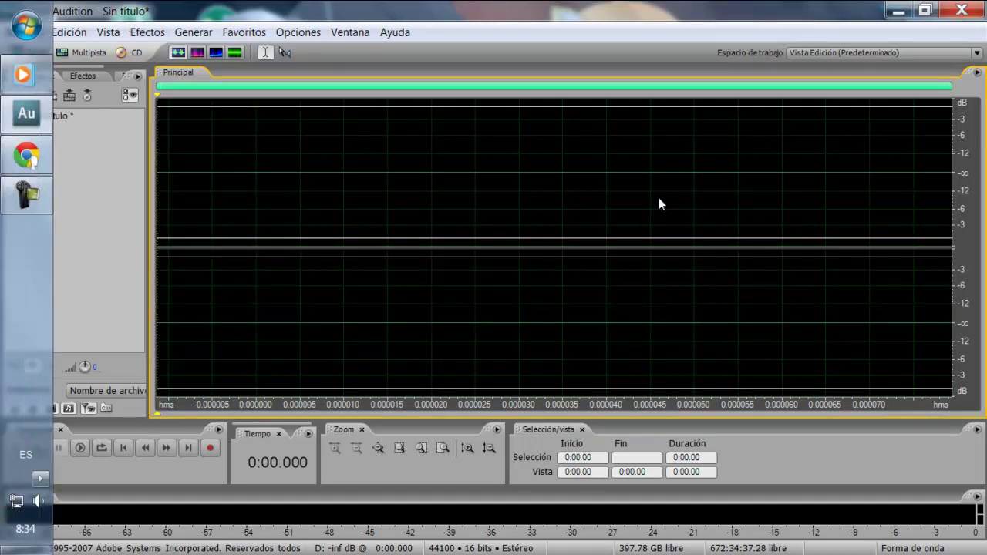
key("Return")
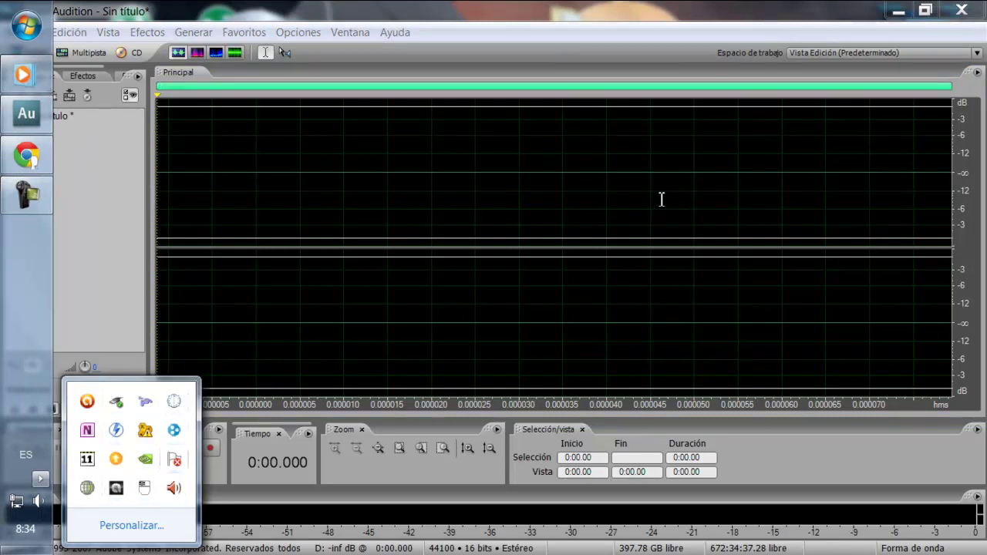
left_click(661, 199)
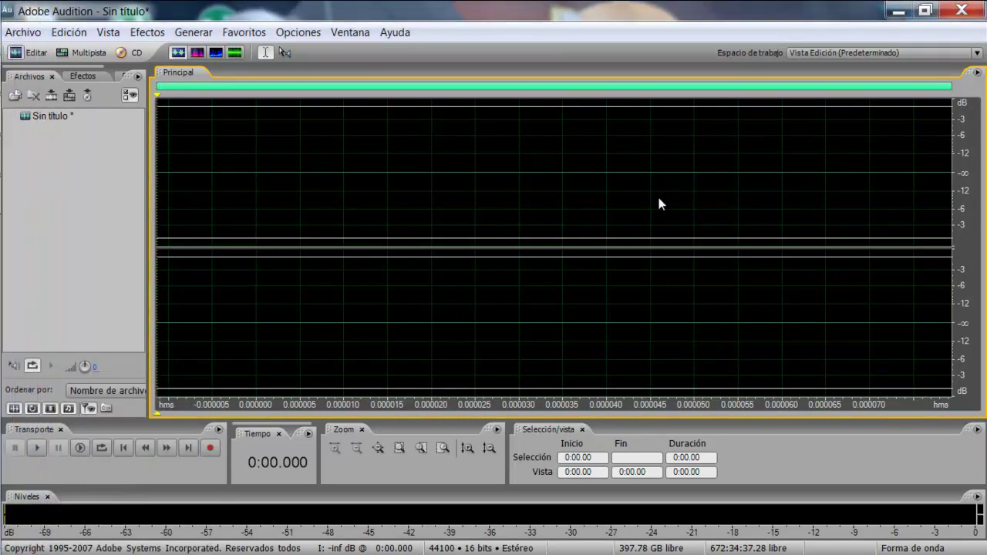
Try to start recording into the untitled audio file, and dismiss the ASIO input message
key("super+d")
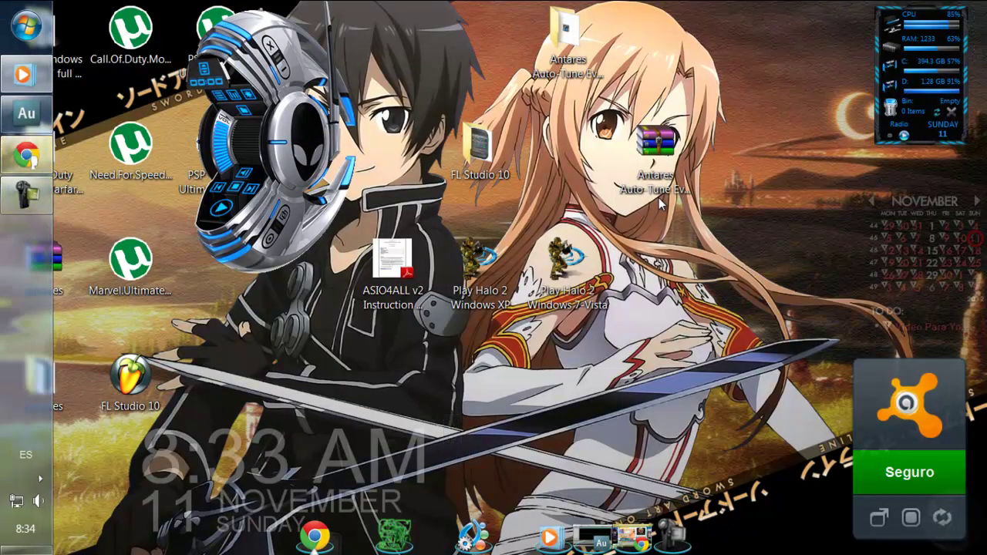
key("super+d")
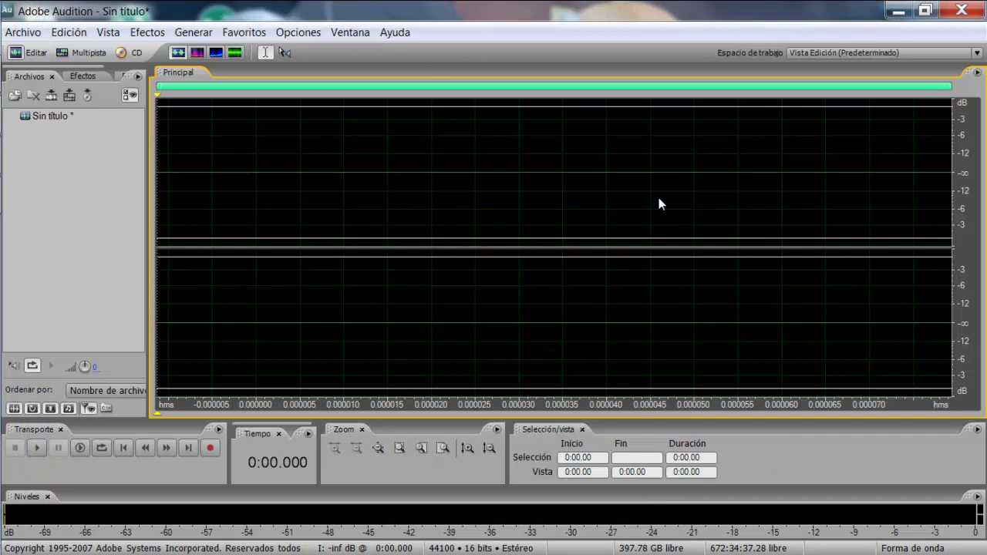
key("ctrl+space")
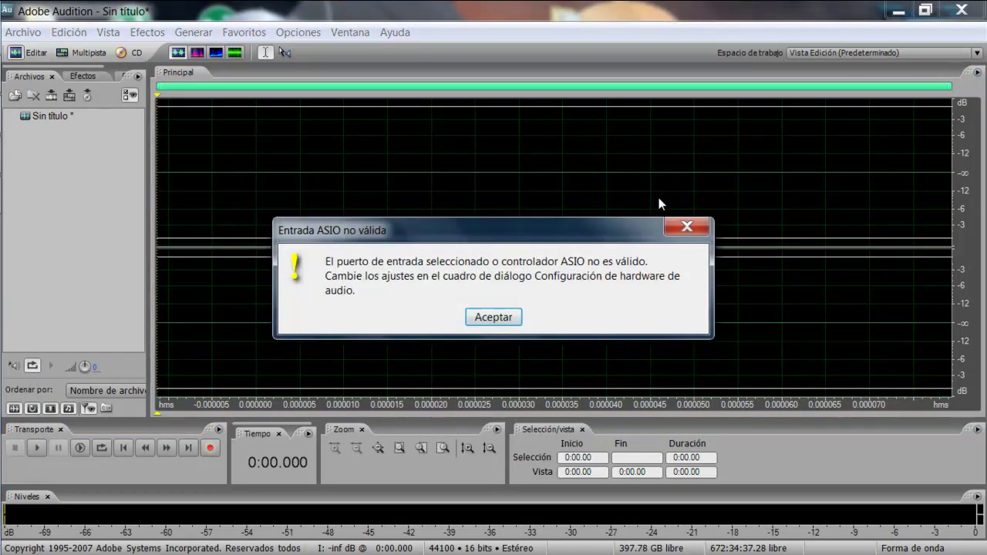
key("Return")
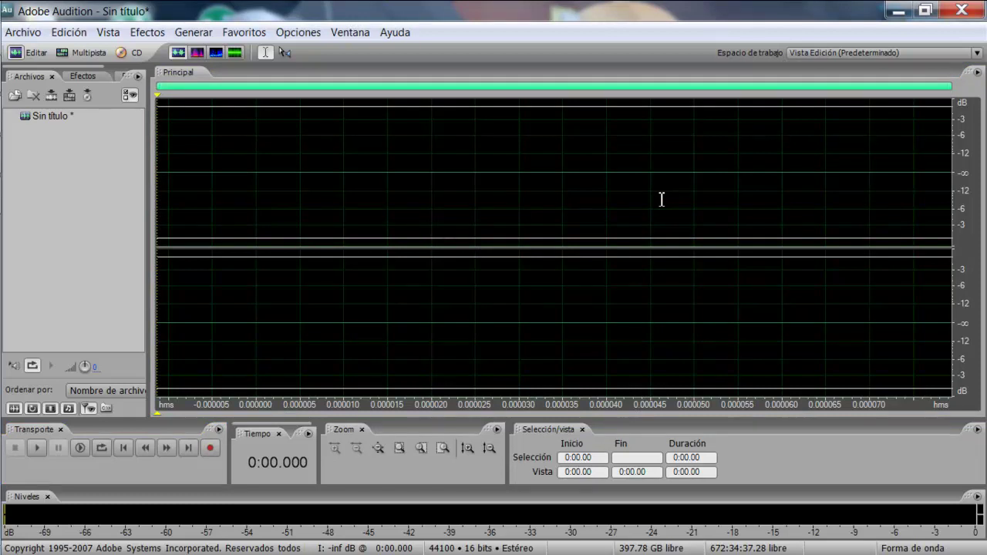
Examine the effects list and its Unsupported group, and check the plugin directories in the Agregar/eliminar directorio VST dialog before accepting it
key("alt+f")
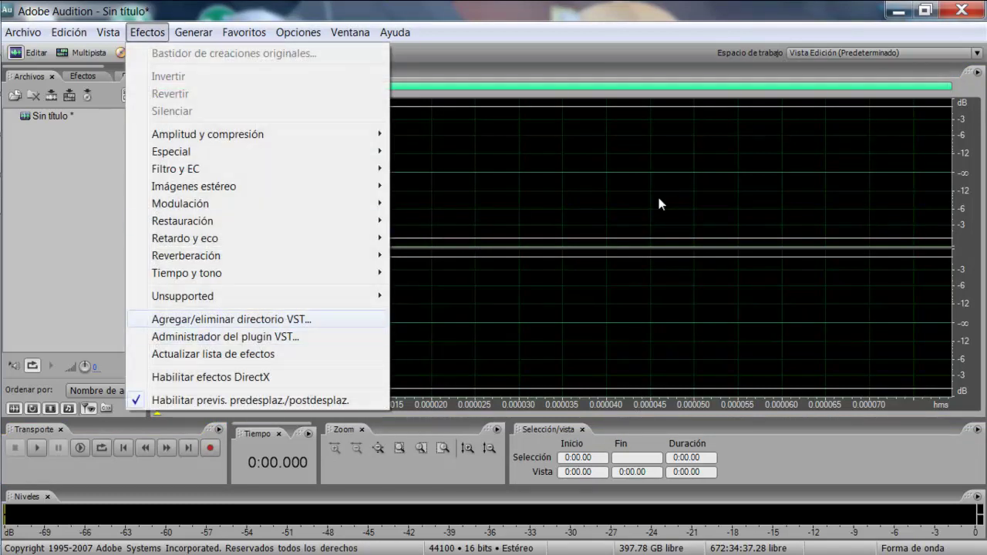
key("Down")
key("Down")
key("Up")
key("Down")
key("Up")
key("Up")
key("Up")
key("Up")
key("Up")
key("Up")
key("Right")
key("Left")
key("Down")
key("Down")
key("Down")
key("Down")
key("Return")
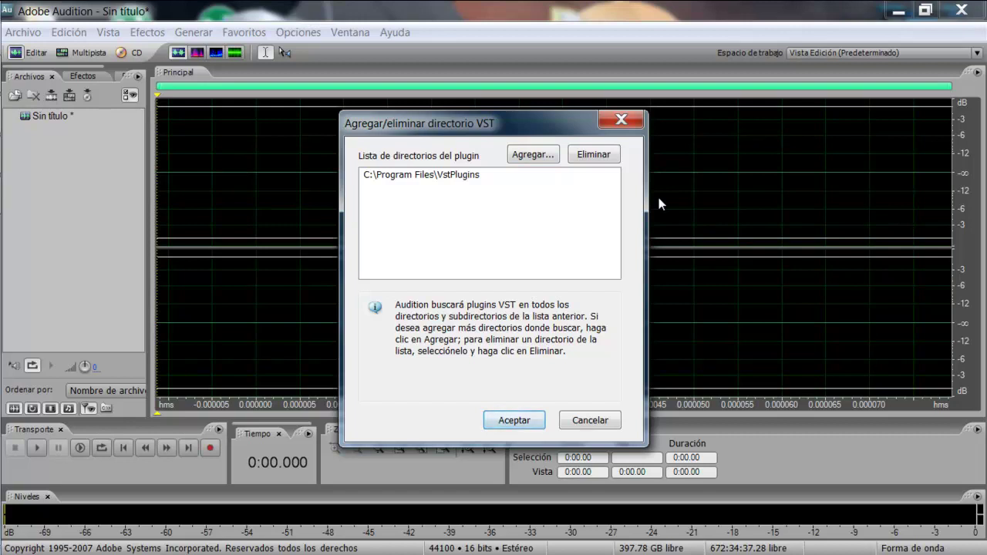
key("Return")
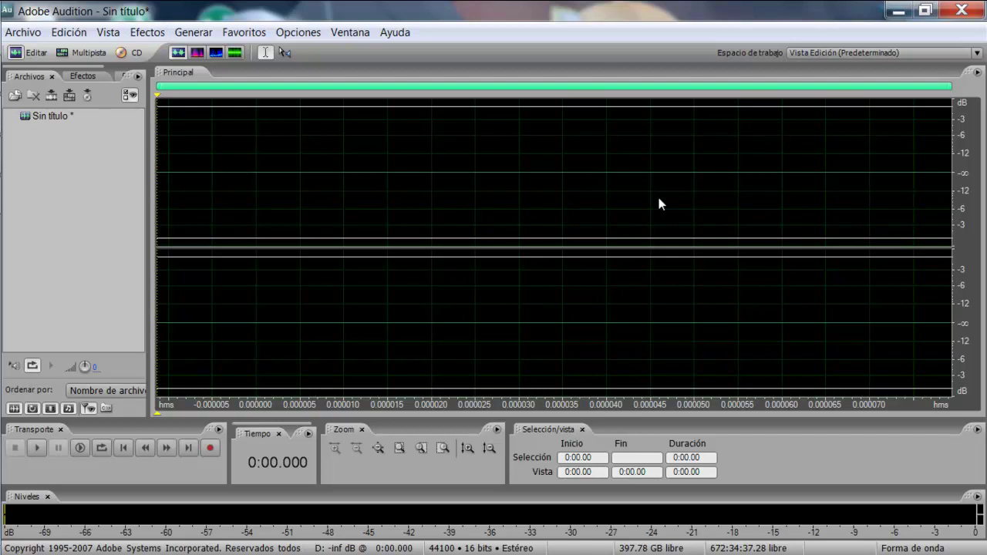
Close Adobe Audition with its untitled file and return to the desktop
left_click(962, 10)
left_click(493, 313)
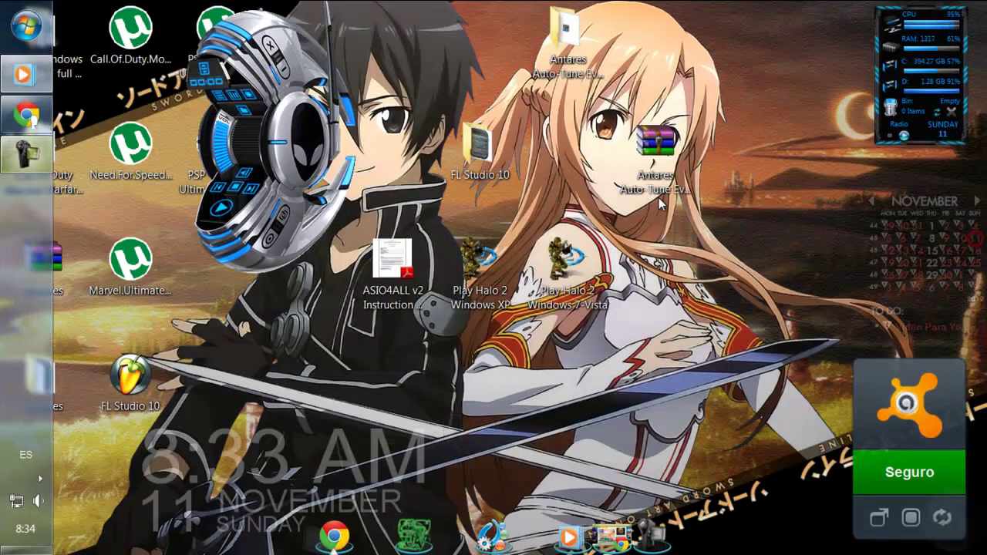
left_click(27, 155)
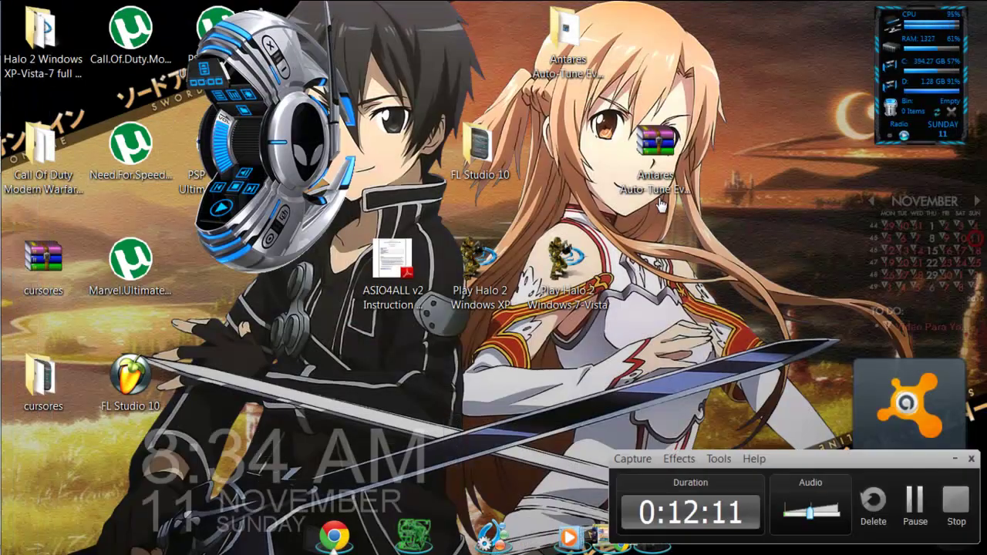